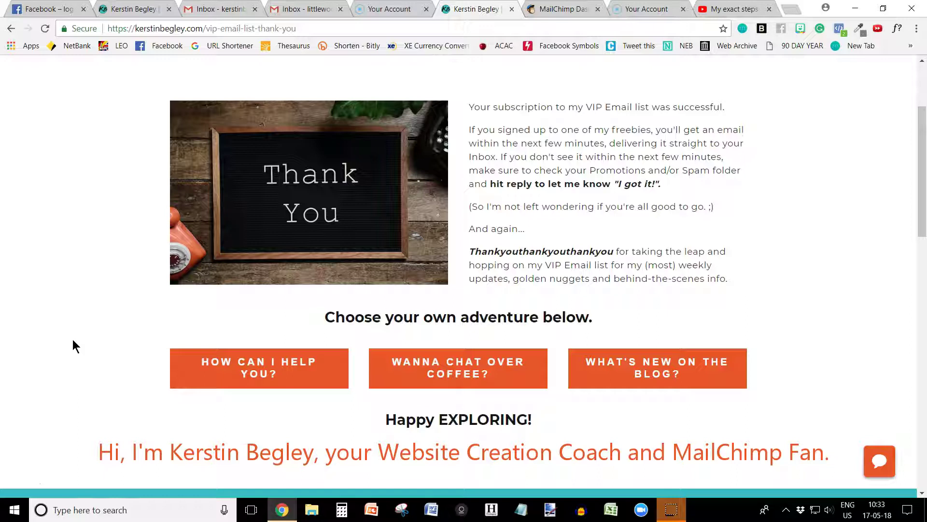
Scroll through the live VIP thank-you page, then switch to the site's home page tab
scroll(73, 338, up, 2)
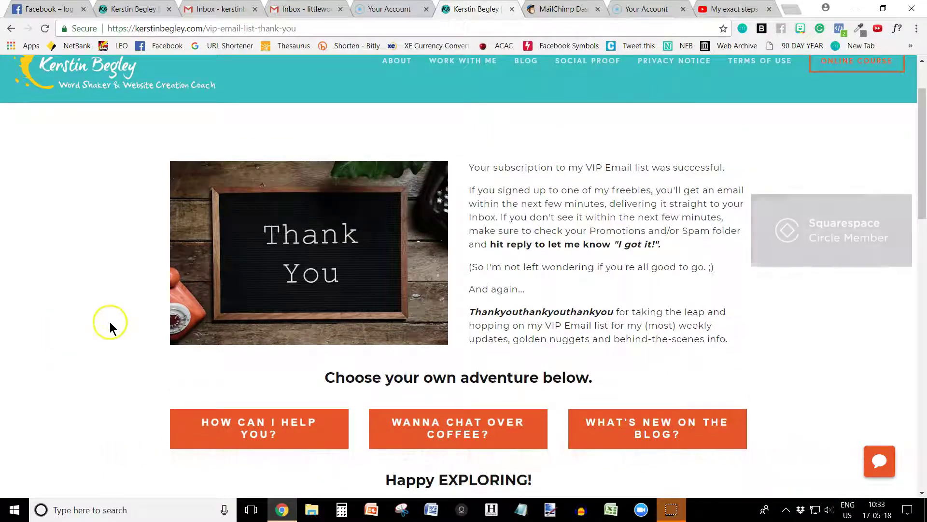
scroll(72, 338, up, 2)
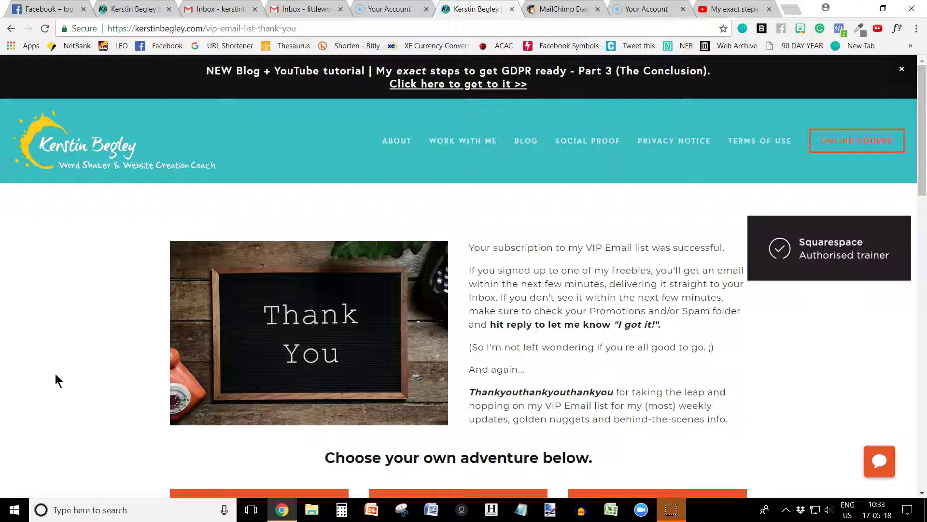
scroll(58, 373, down, 1)
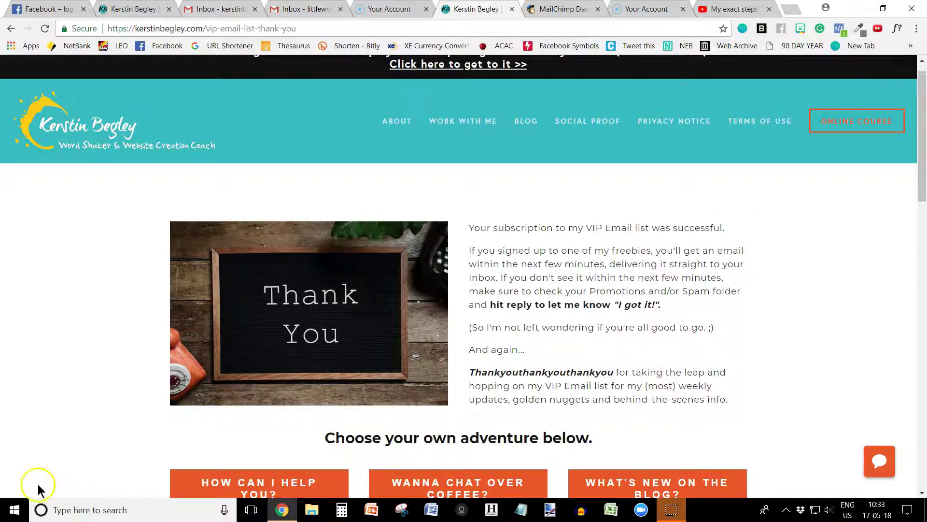
click(128, 124)
Open the Pages list, scroll to the Not Linked section and start adding a page
click(6, 63)
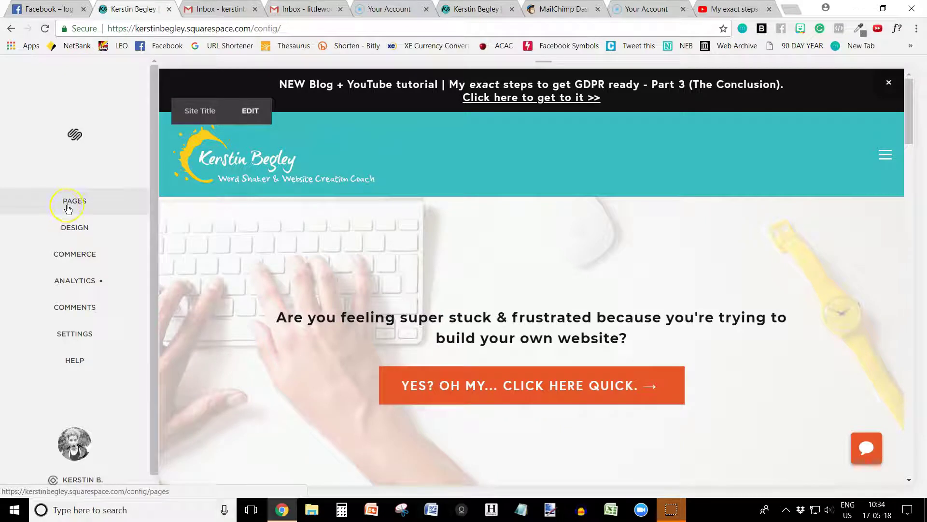
click(74, 203)
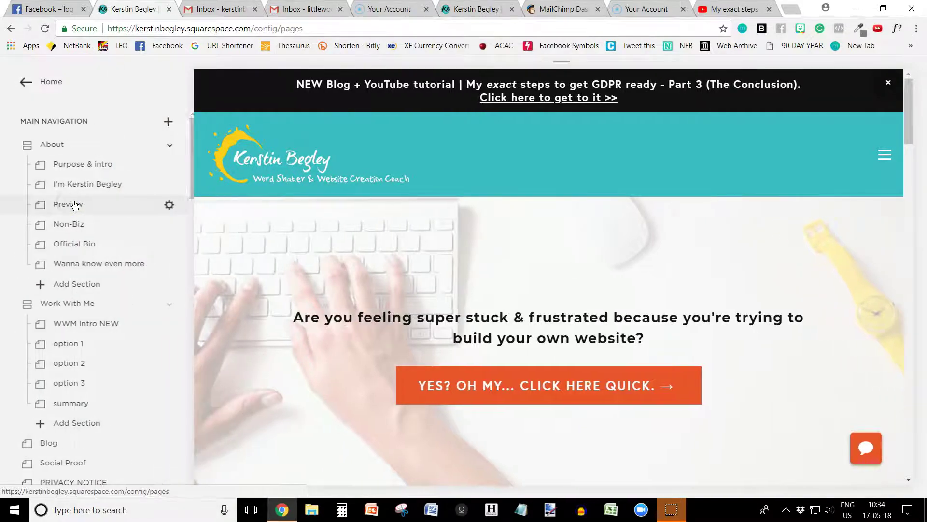
drag(197, 155, 200, 319)
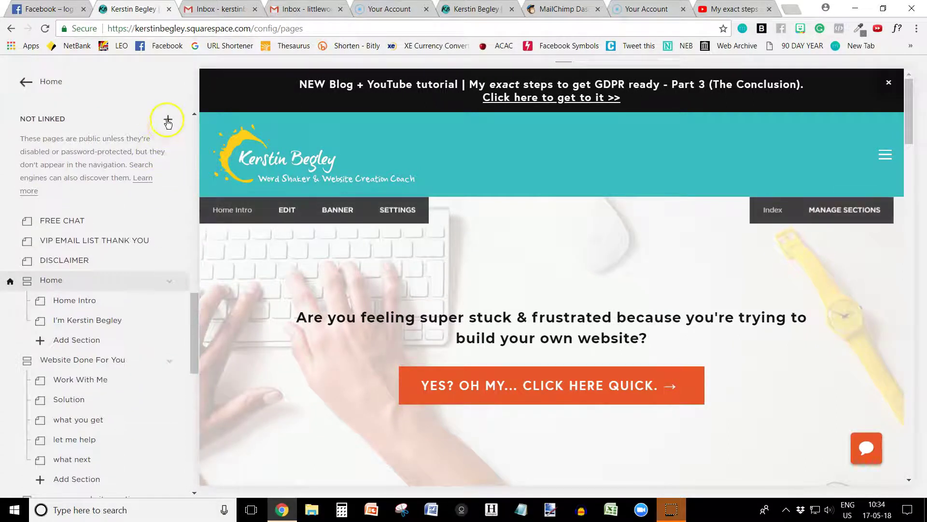
click(167, 120)
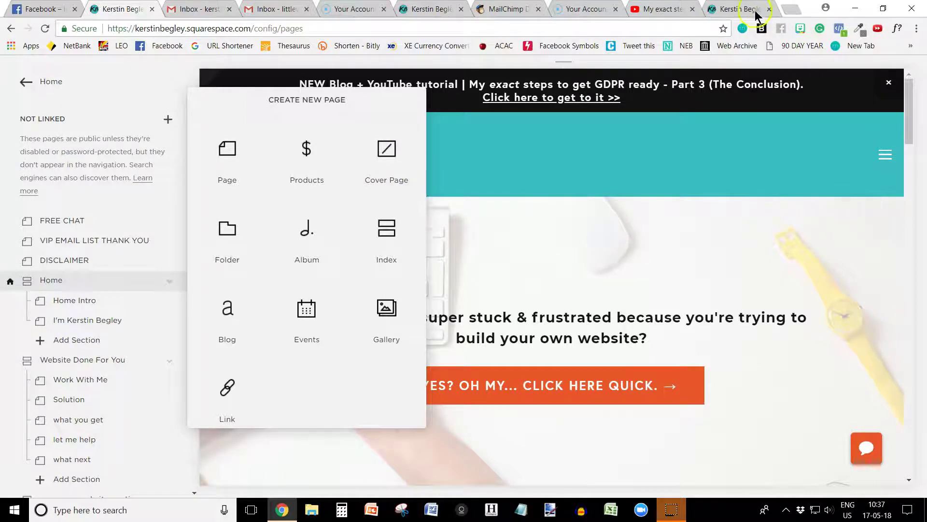
Check the free Facebook group landing page's signup flow, then return to the site editor
click(733, 10)
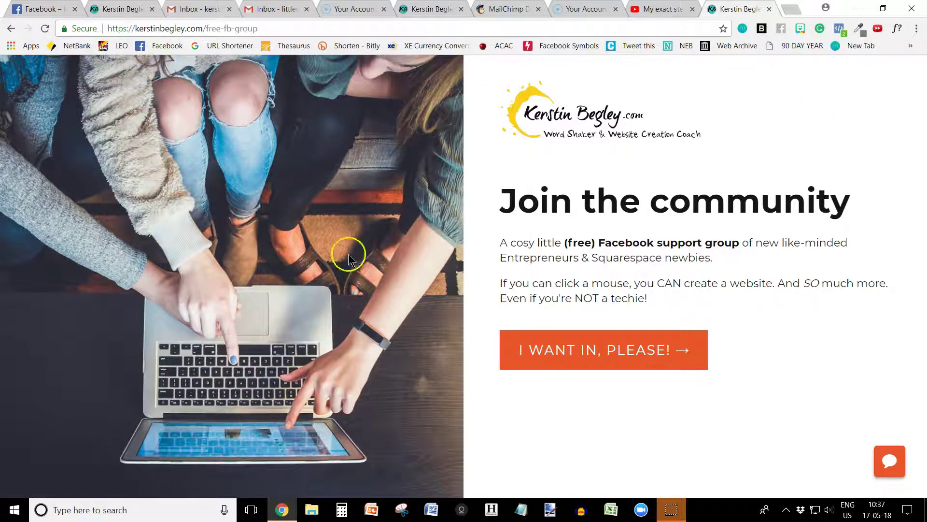
click(615, 367)
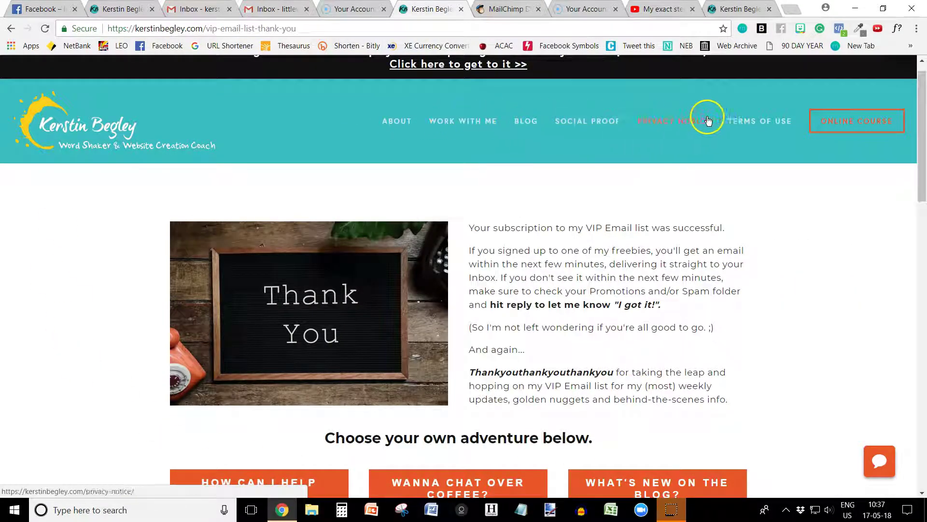
drag(922, 160, 923, 224)
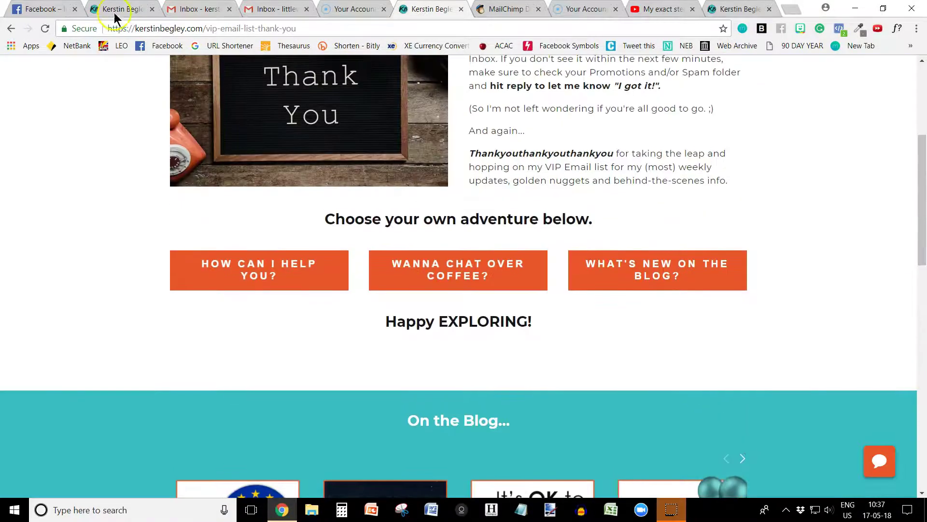
scroll(355, 135, up, 3)
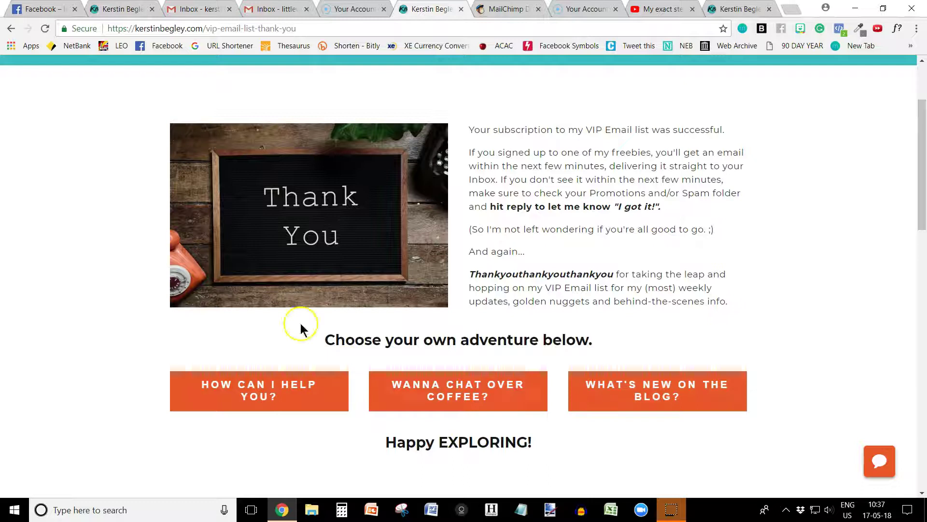
click(119, 10)
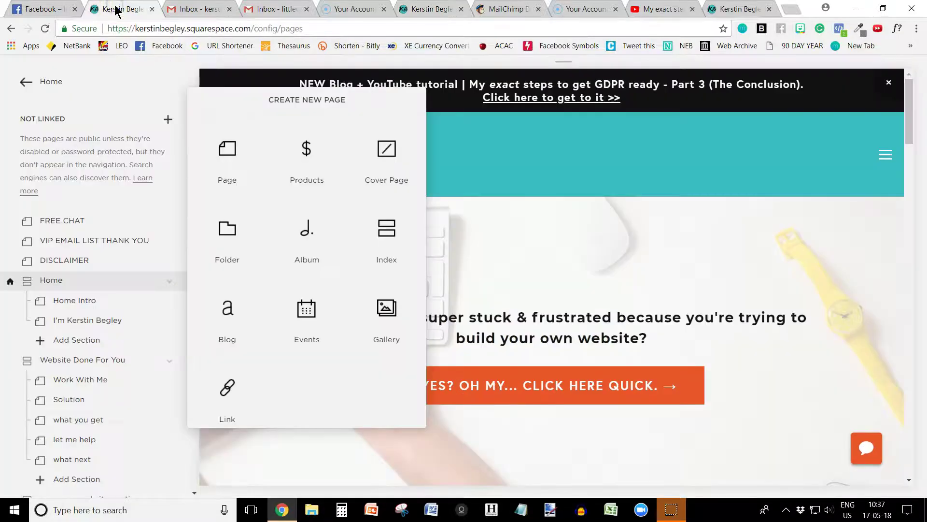
click(383, 152)
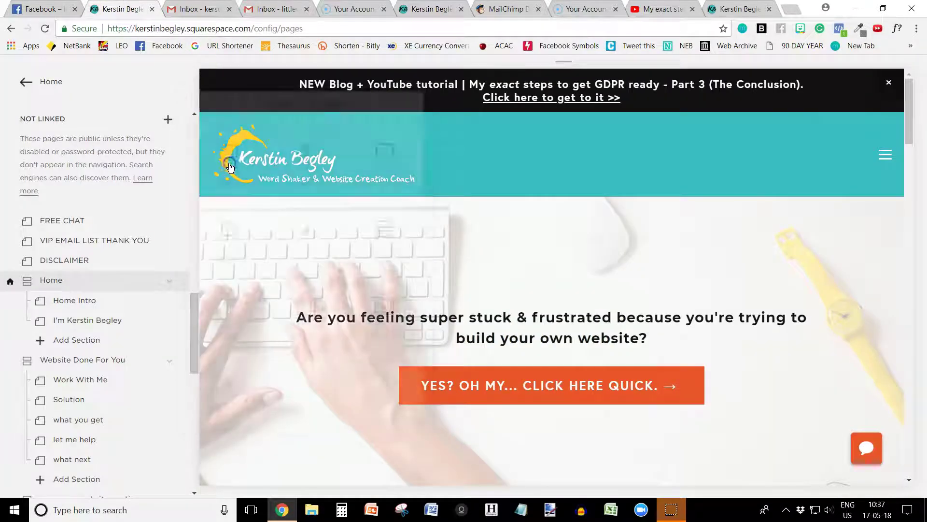
Create a standard page titled 'thank you example' using the About 3 starter layout
click(137, 315)
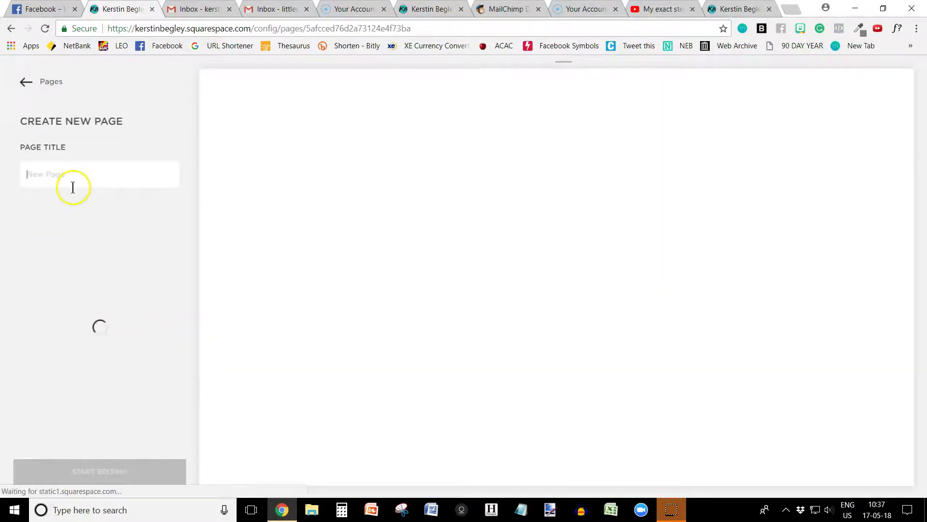
text(thank you example)
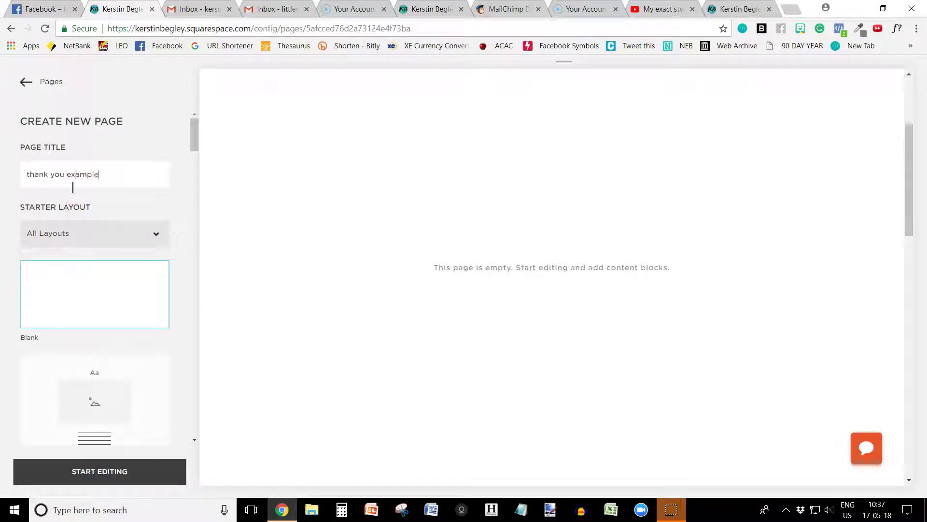
click(108, 305)
scroll(79, 341, down, 9)
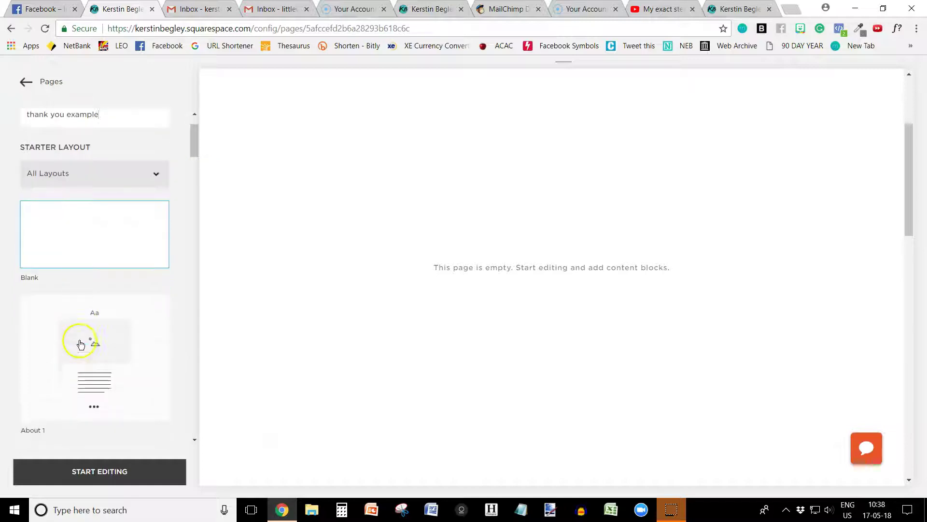
scroll(80, 341, down, 10)
scroll(83, 383, up, 12)
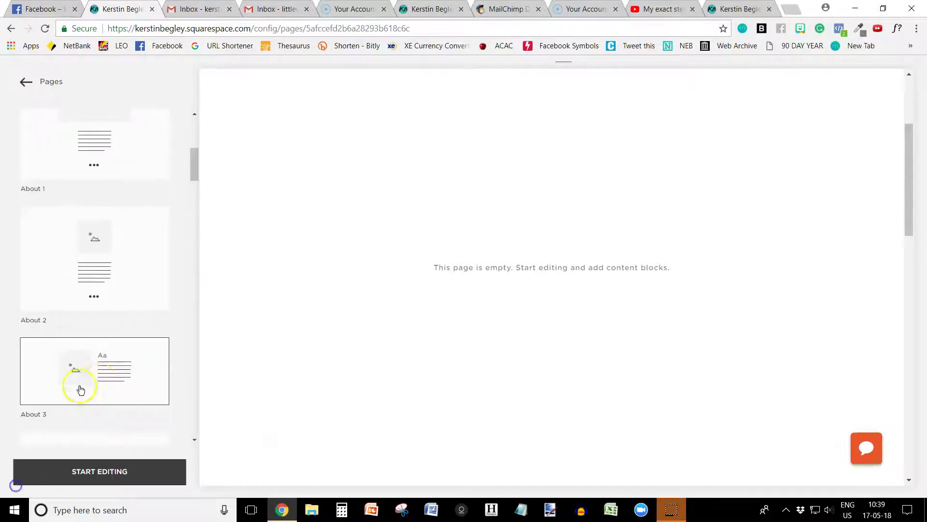
click(114, 375)
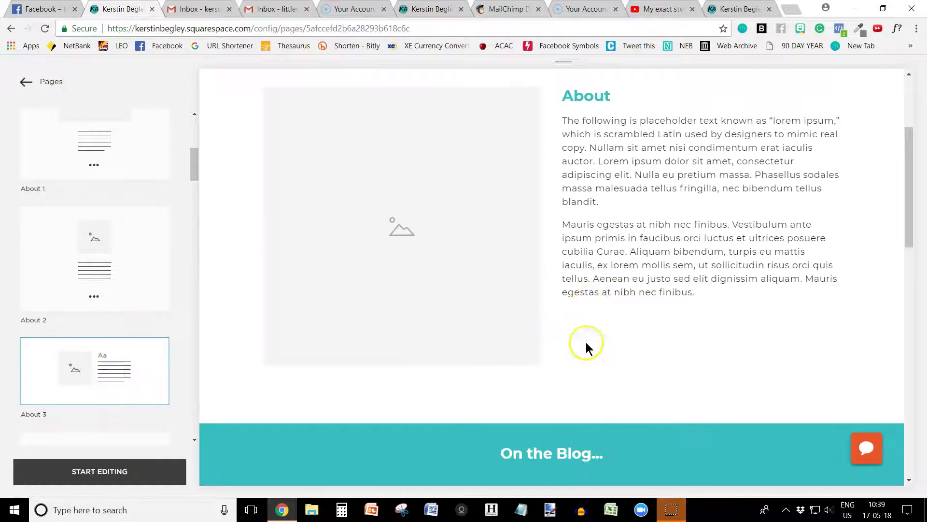
scroll(548, 372, up, 1)
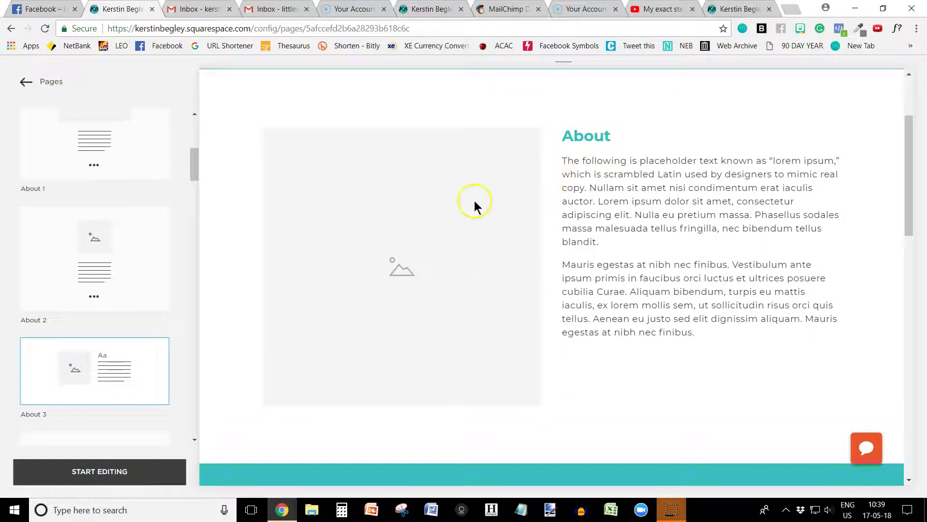
Upload the Thank You chalkboard photo into the page's empty image block
click(92, 477)
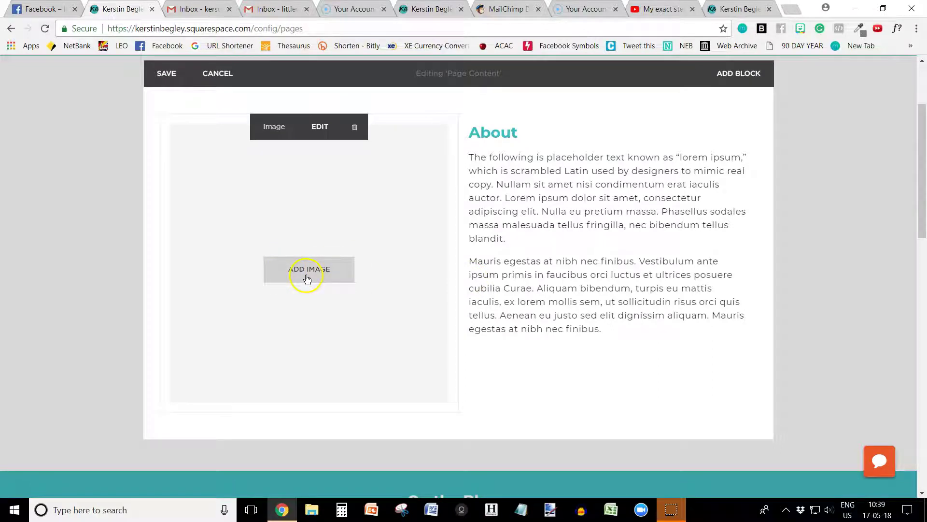
click(428, 9)
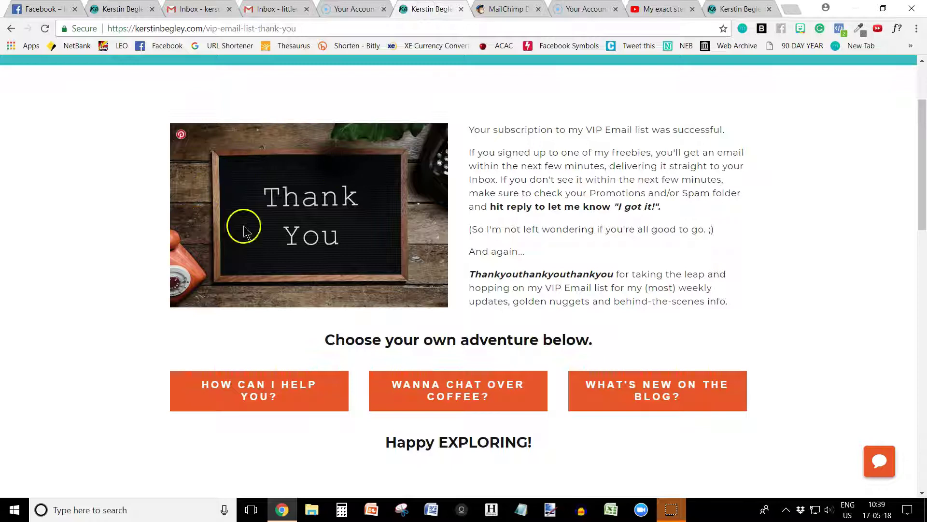
click(109, 10)
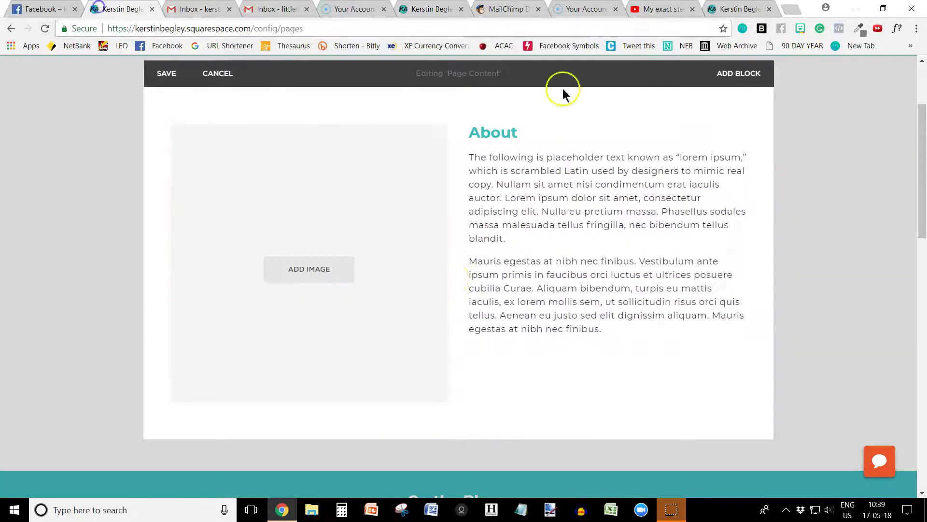
click(310, 271)
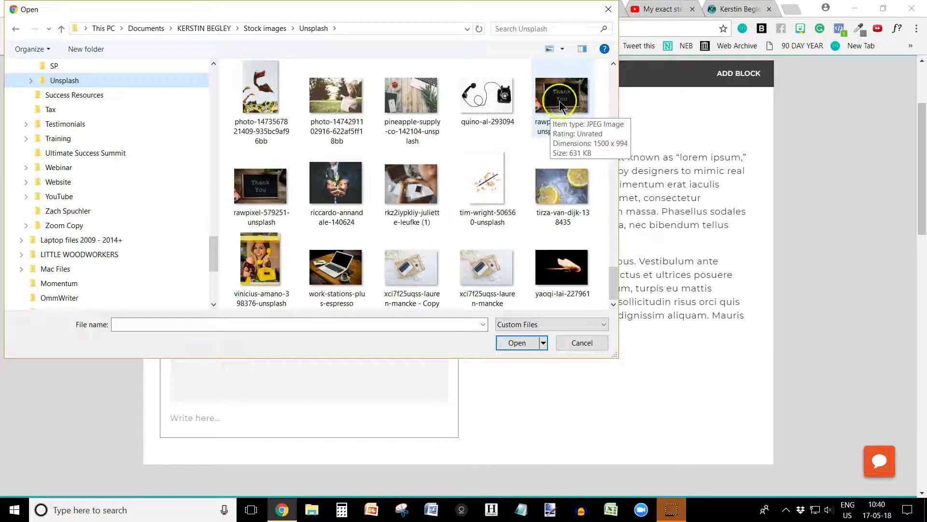
click(560, 101)
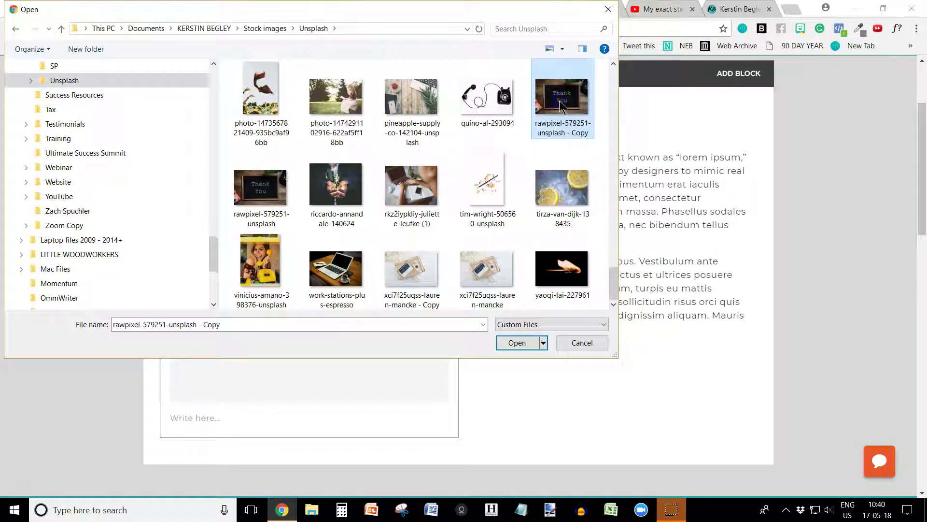
click(517, 344)
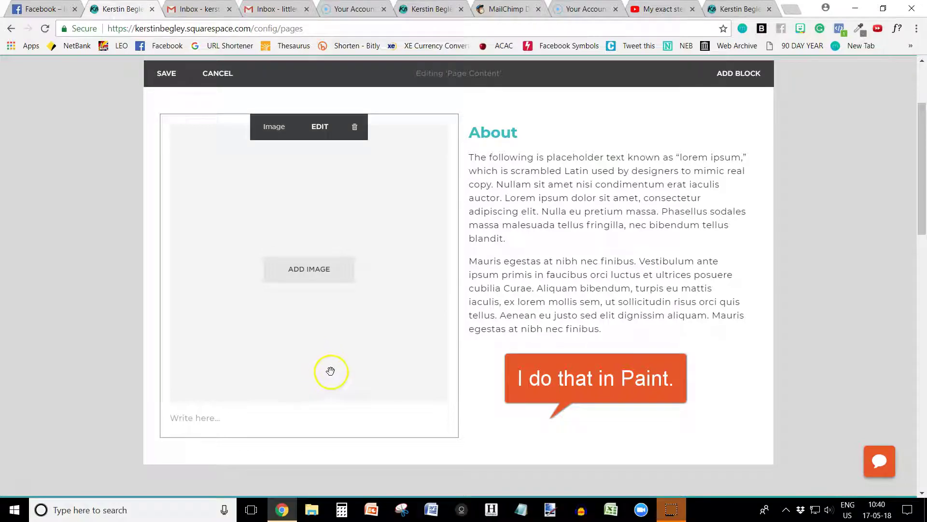
Shorten the Thank You image block's height beside the About text
click(320, 269)
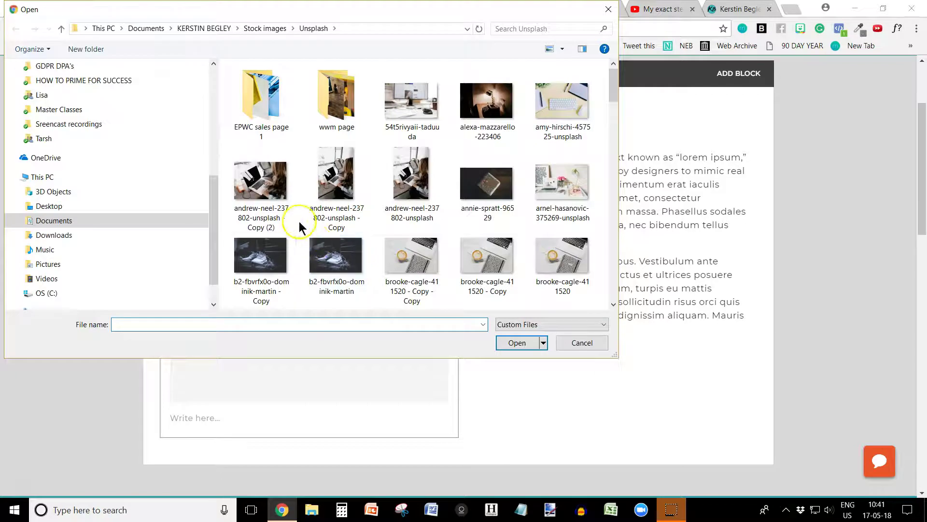
scroll(434, 245, down, 5)
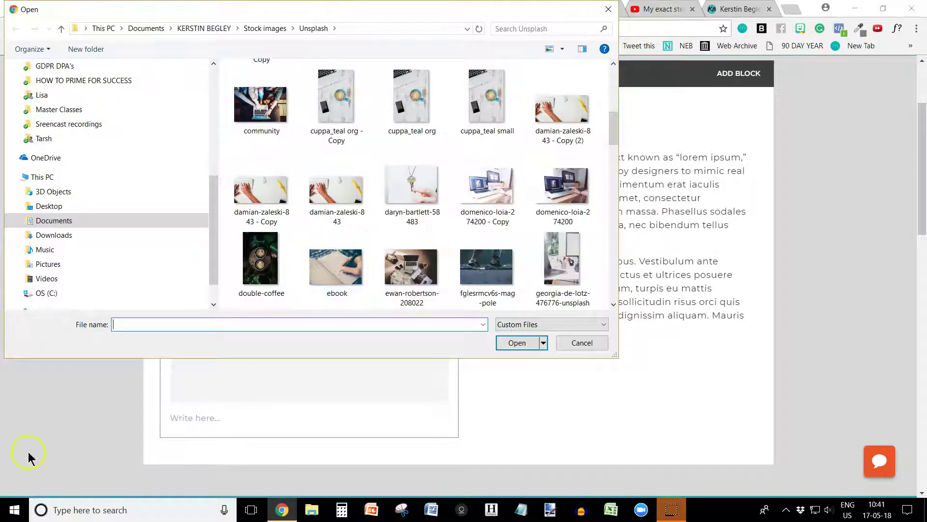
click(581, 344)
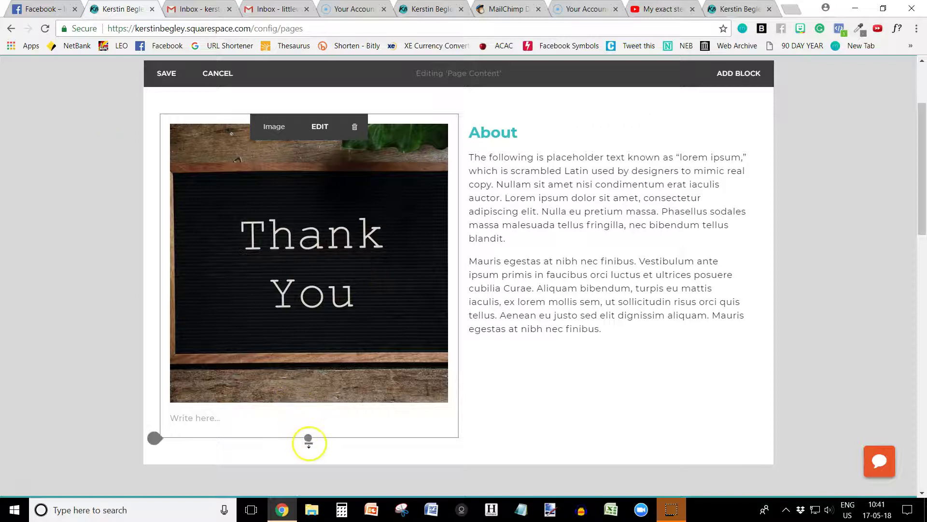
drag(308, 438, 326, 343)
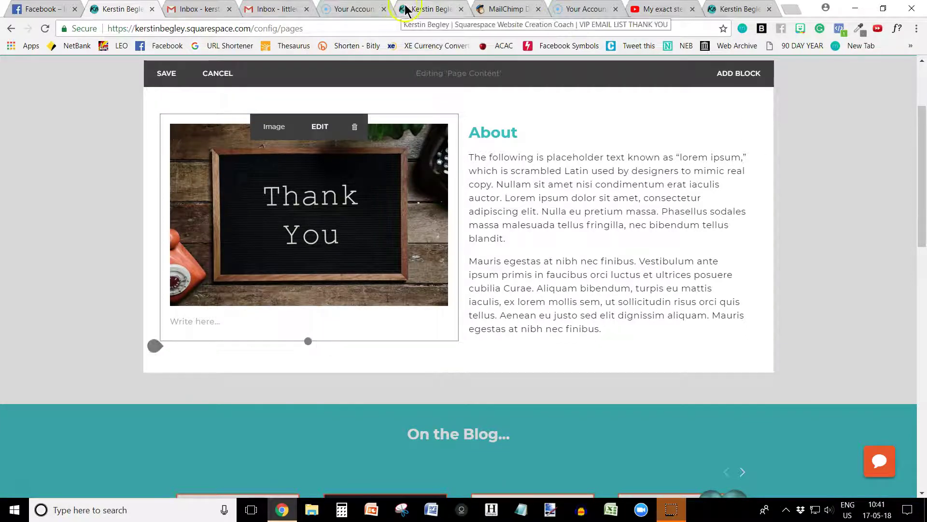
Copy the thank-you message from the live page and paste it over the lorem ipsum text
click(424, 11)
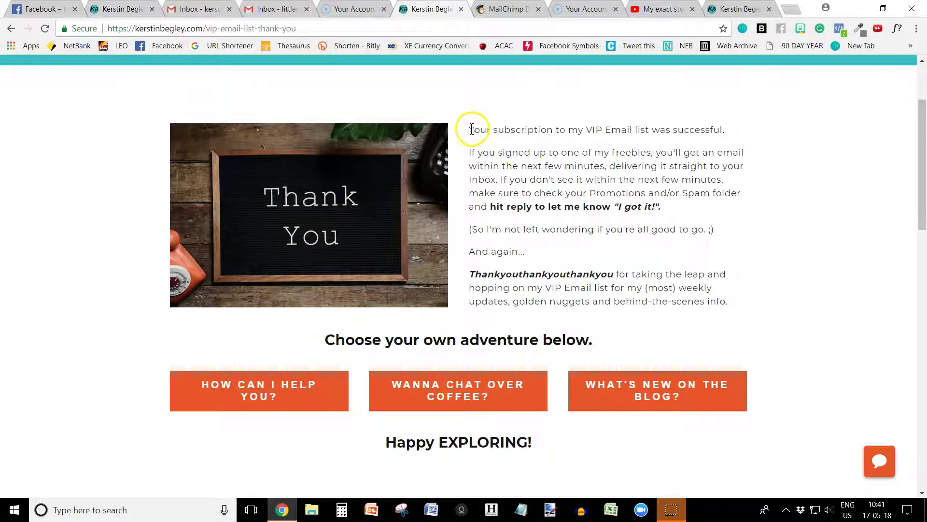
drag(471, 129, 727, 306)
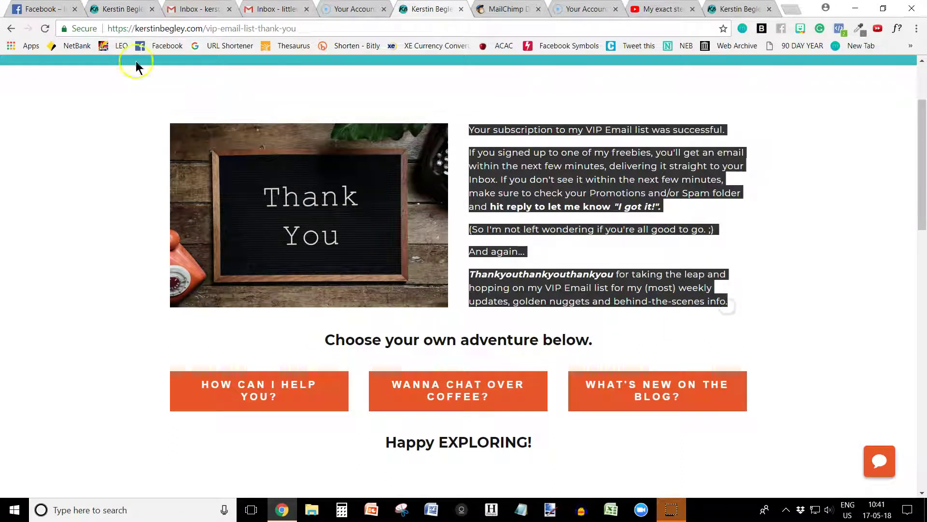
click(113, 9)
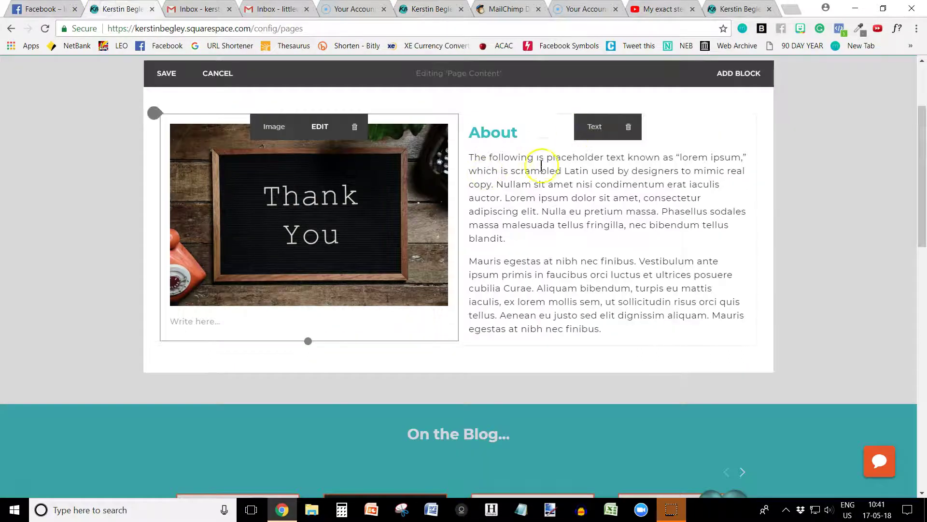
click(471, 154)
drag(469, 155, 614, 332)
key(ctrl+v)
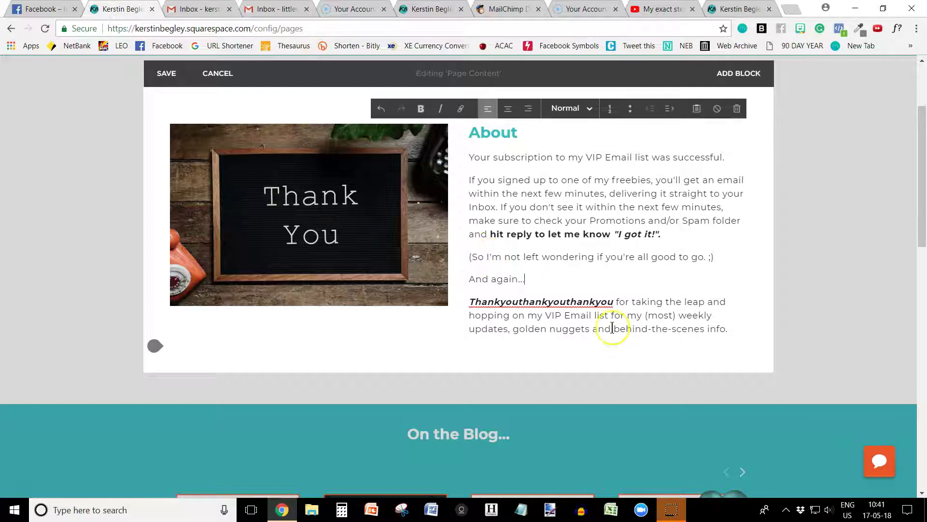
Delete the About heading and set the whole message block to Normal text
drag(528, 134, 449, 136)
key(Delete)
key(Delete)
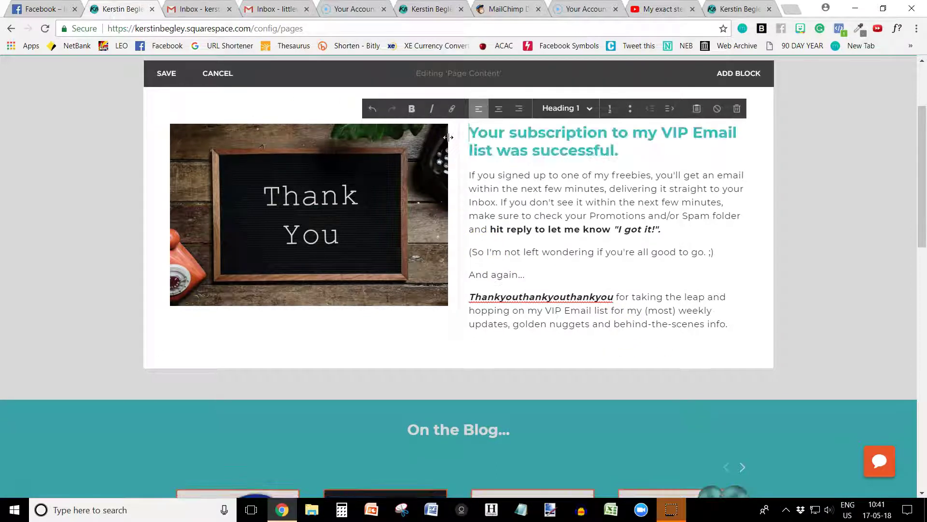
drag(473, 132, 740, 326)
click(558, 109)
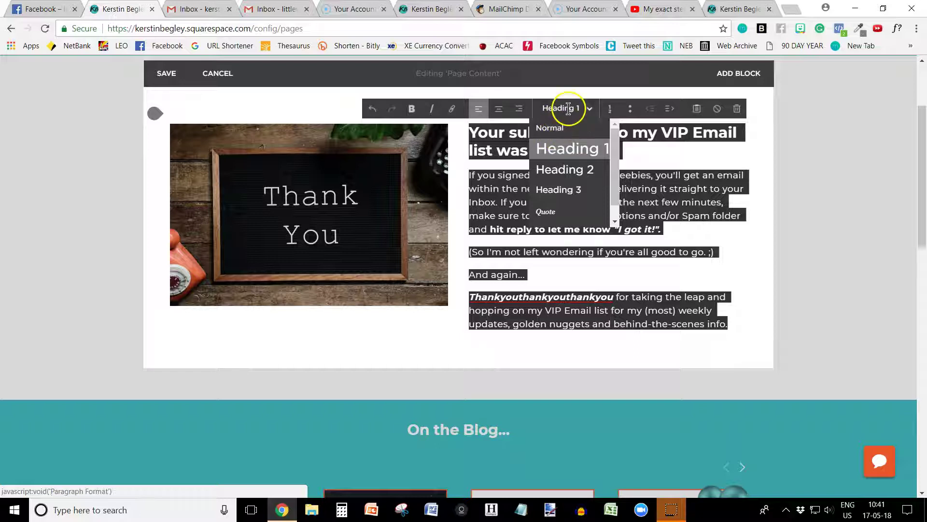
click(554, 128)
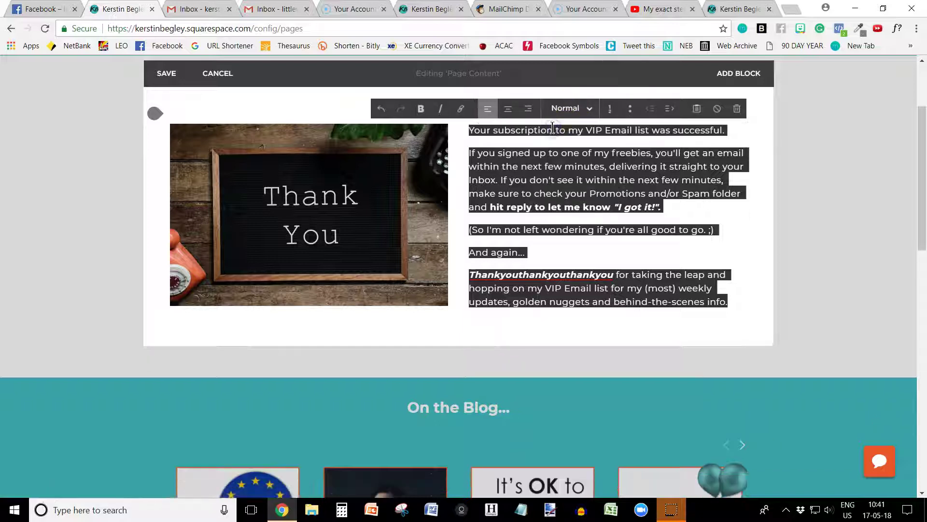
click(547, 154)
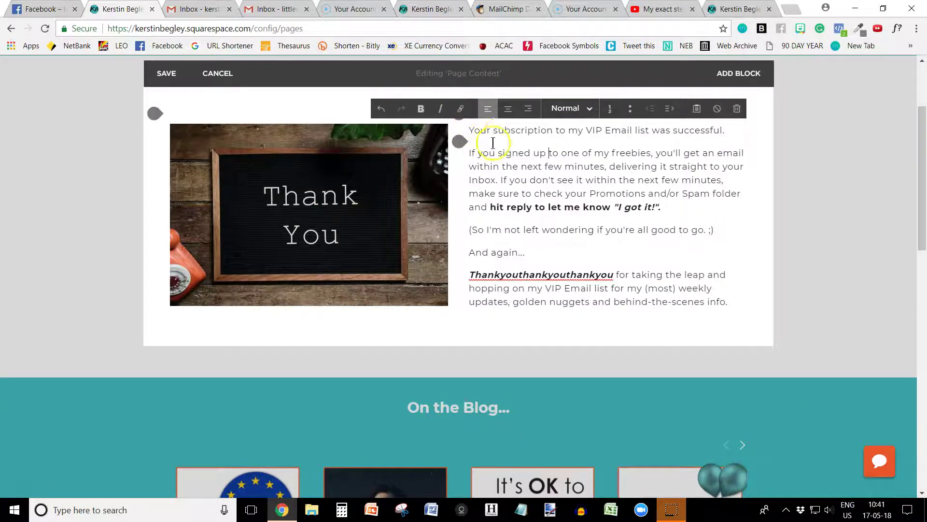
Select the 'Choose your own adventure below.' line on the live thank-you page
click(420, 10)
scroll(451, 218, up, 1)
scroll(451, 218, down, 1)
drag(323, 340, 608, 343)
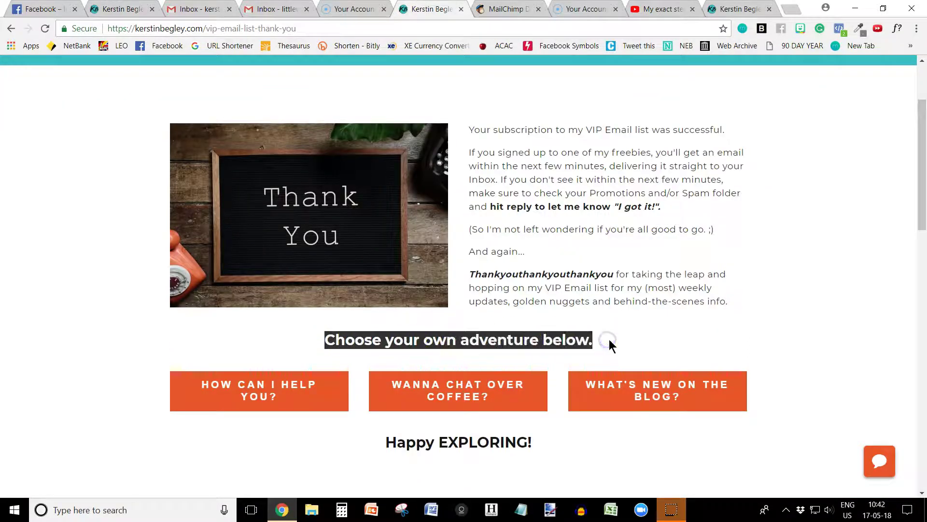
Add a full-width text block below the content with the adventure line pasted and centred
click(114, 9)
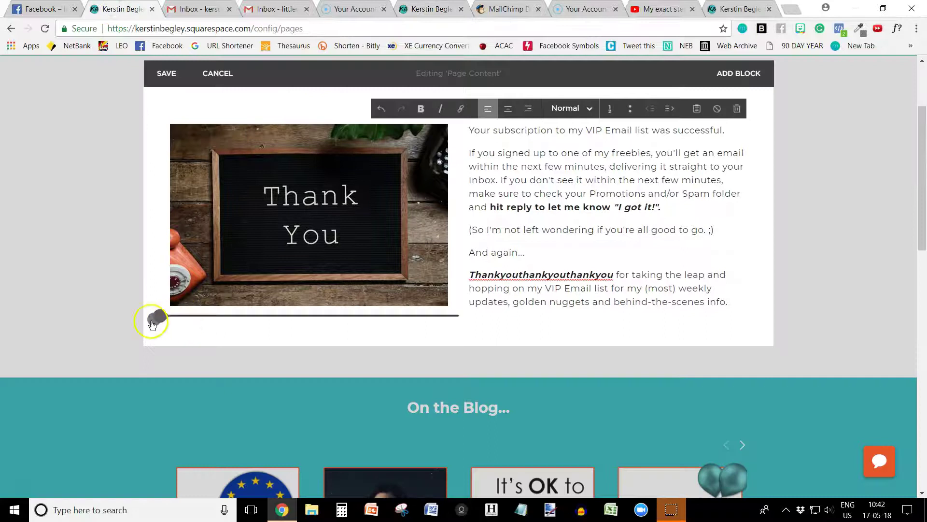
drag(152, 323, 152, 324)
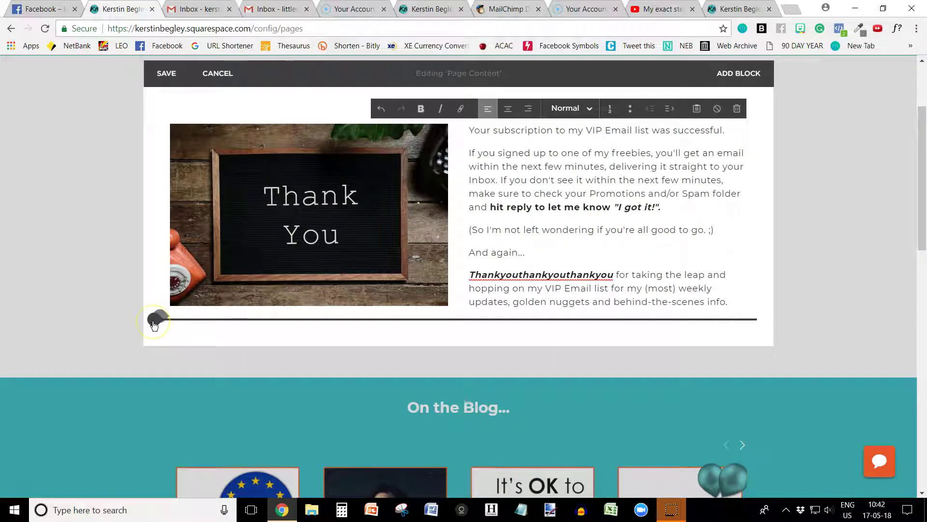
click(154, 323)
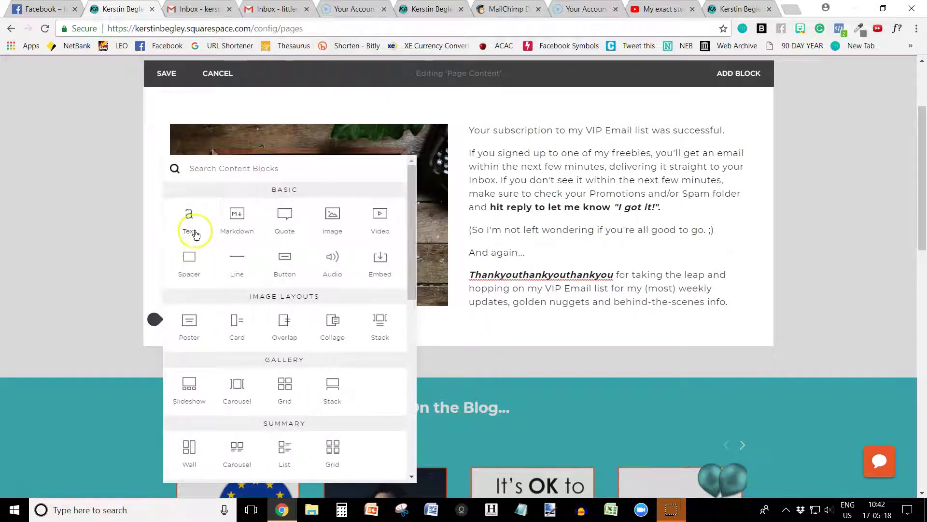
click(189, 214)
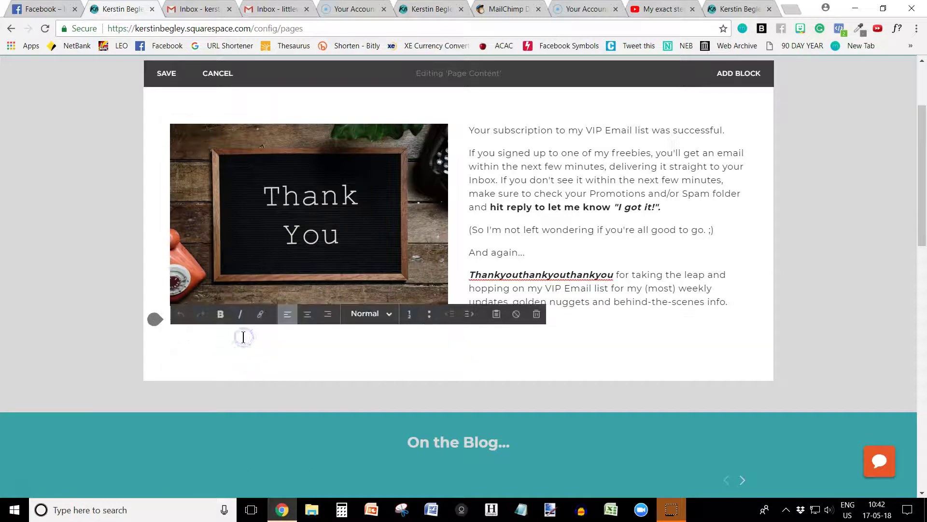
key(ctrl+v)
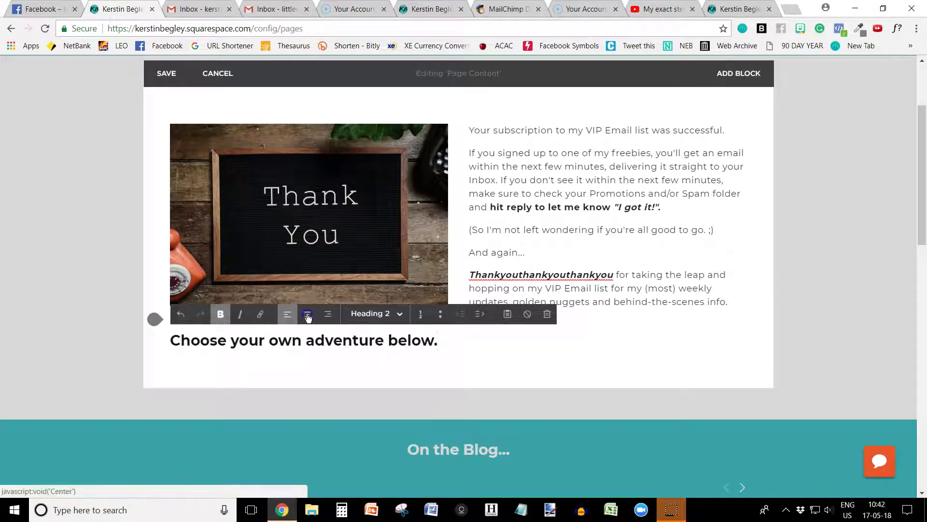
click(307, 314)
Restyle the adventure line as a bold Heading 2
drag(593, 340, 311, 342)
click(375, 314)
click(357, 331)
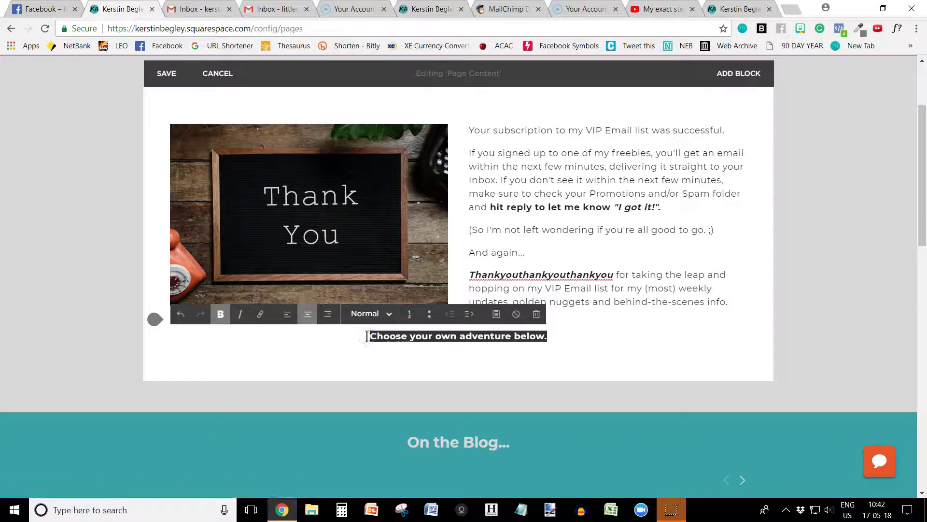
key(ctrl+b)
click(365, 336)
drag(477, 336, 549, 338)
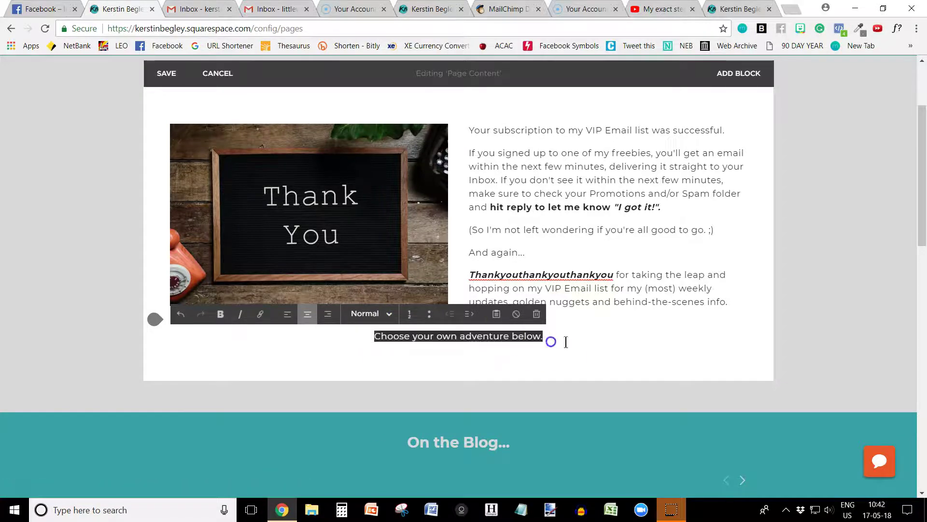
click(368, 314)
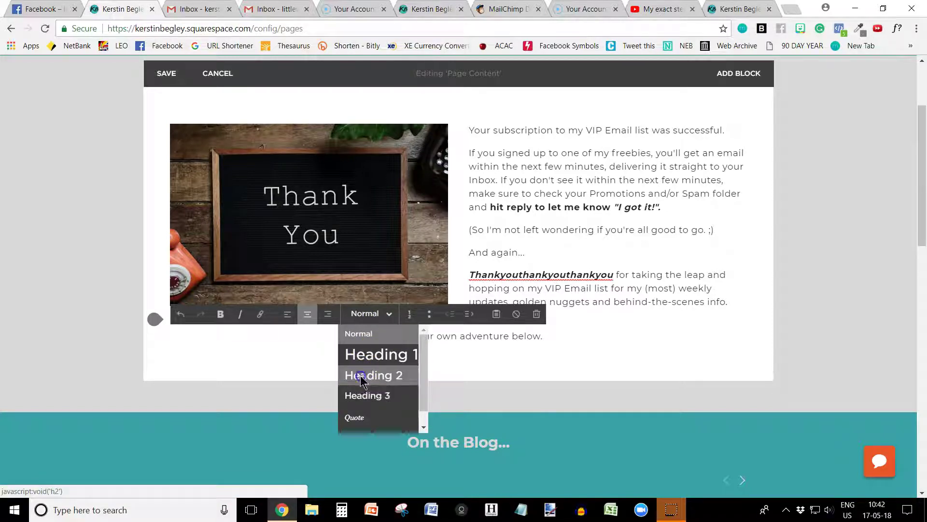
click(361, 377)
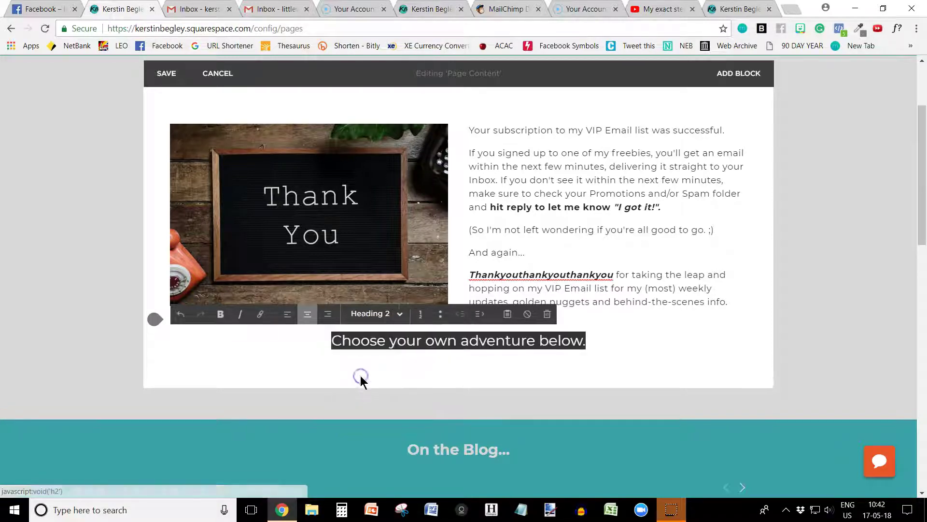
click(220, 316)
Compare Heading 1 against Heading 2 for the line, settling on Heading 2
click(369, 314)
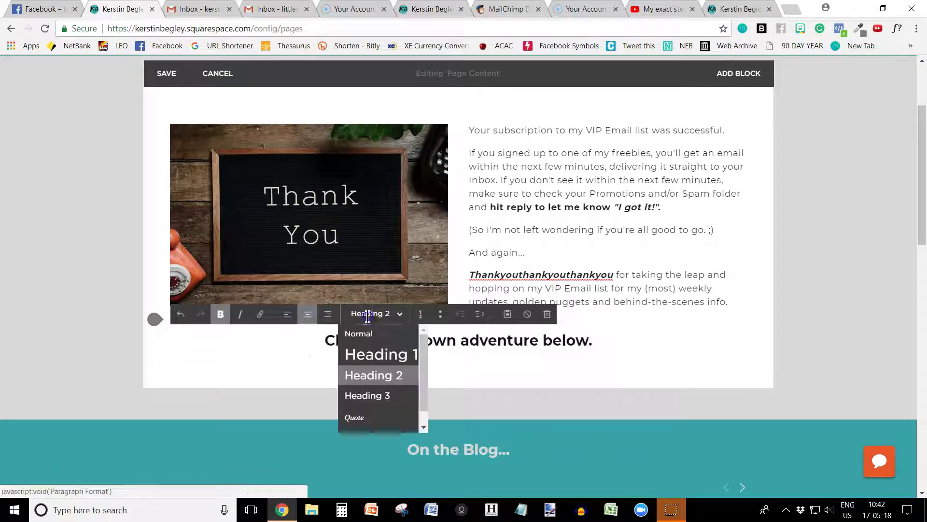
click(374, 354)
click(370, 313)
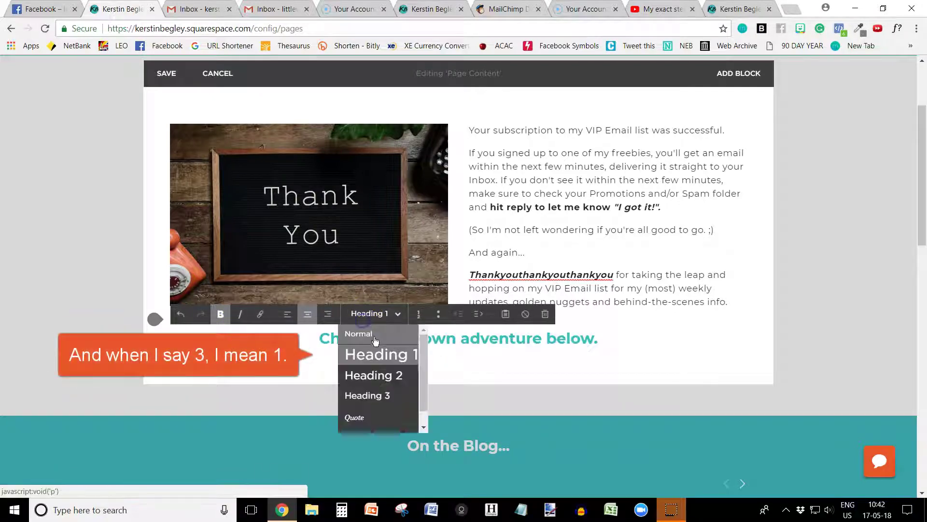
click(375, 343)
click(366, 313)
click(354, 374)
click(344, 340)
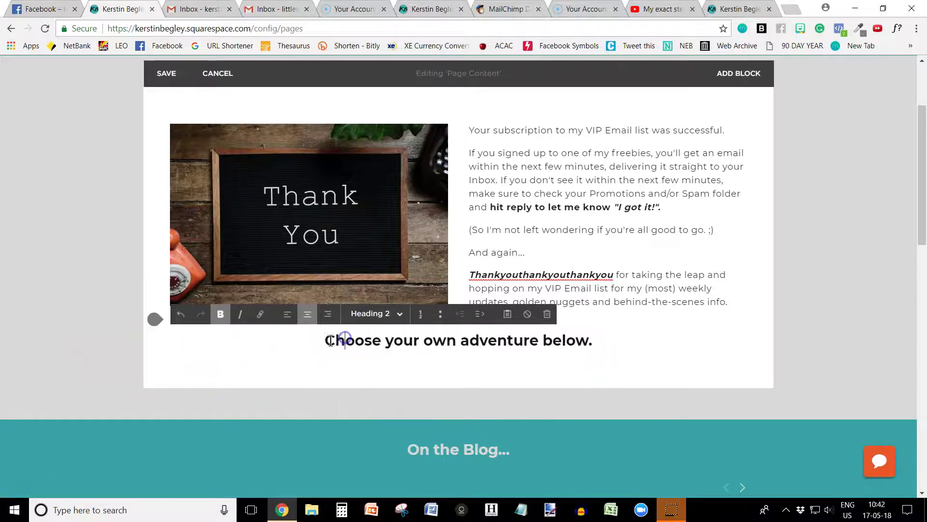
click(343, 344)
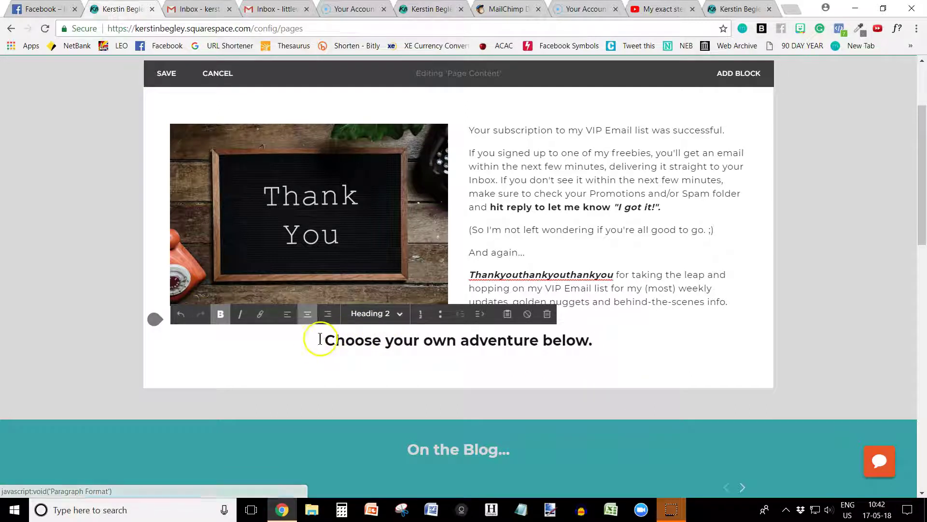
click(368, 313)
click(364, 352)
click(367, 334)
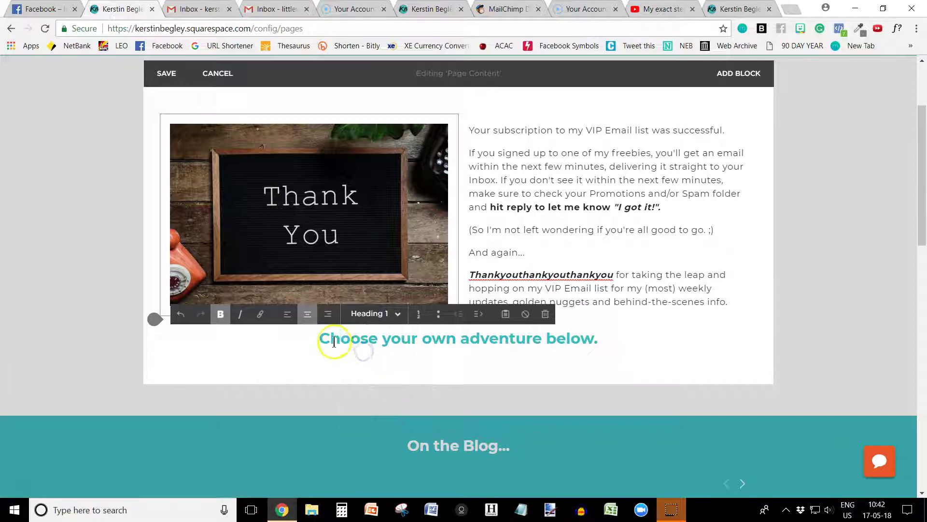
click(575, 337)
click(383, 313)
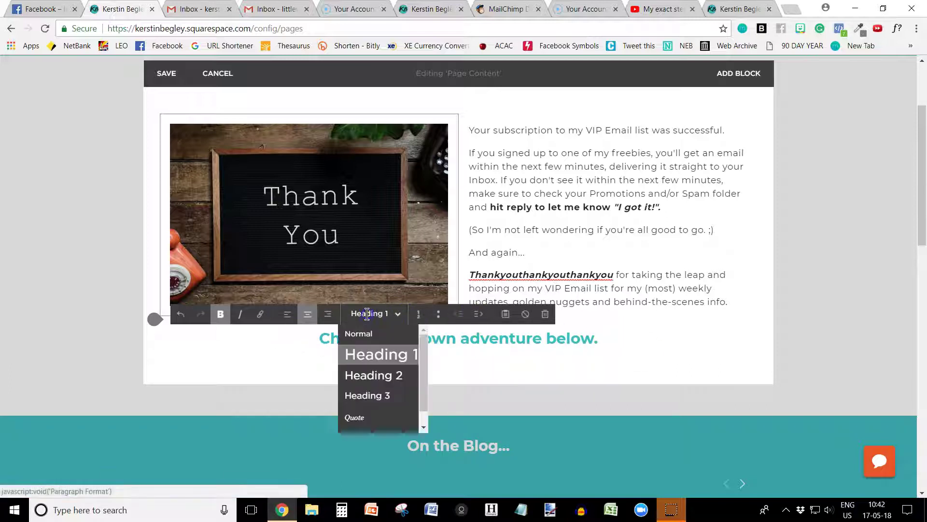
click(364, 370)
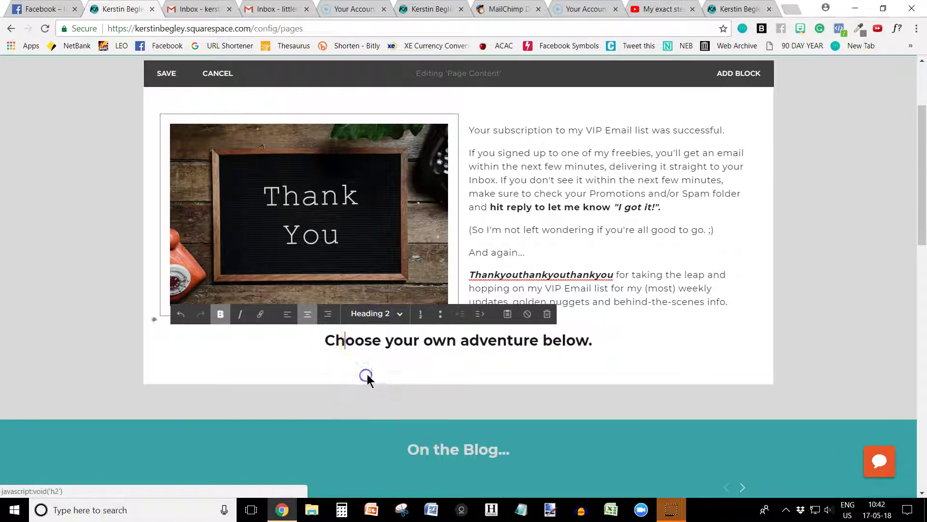
Save the page edits and open the site's Style Editor under Design
click(166, 77)
click(307, 273)
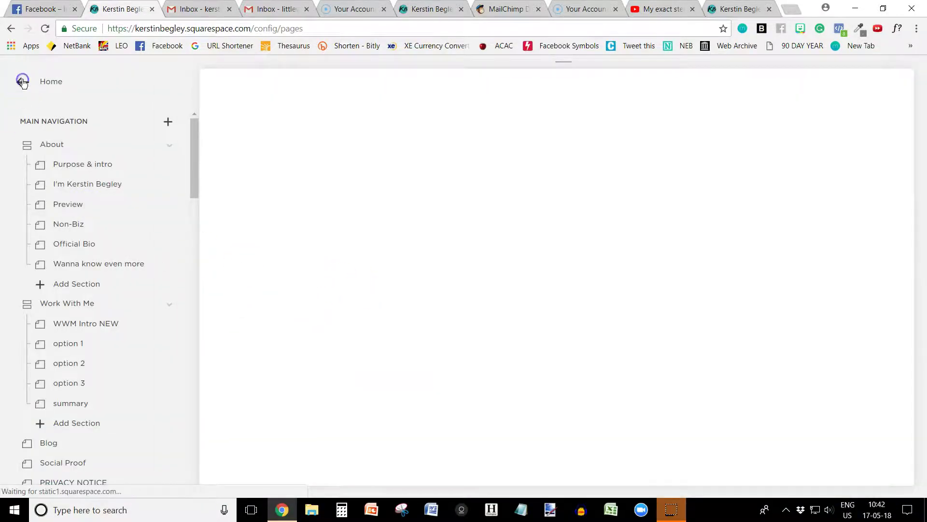
click(23, 83)
click(73, 231)
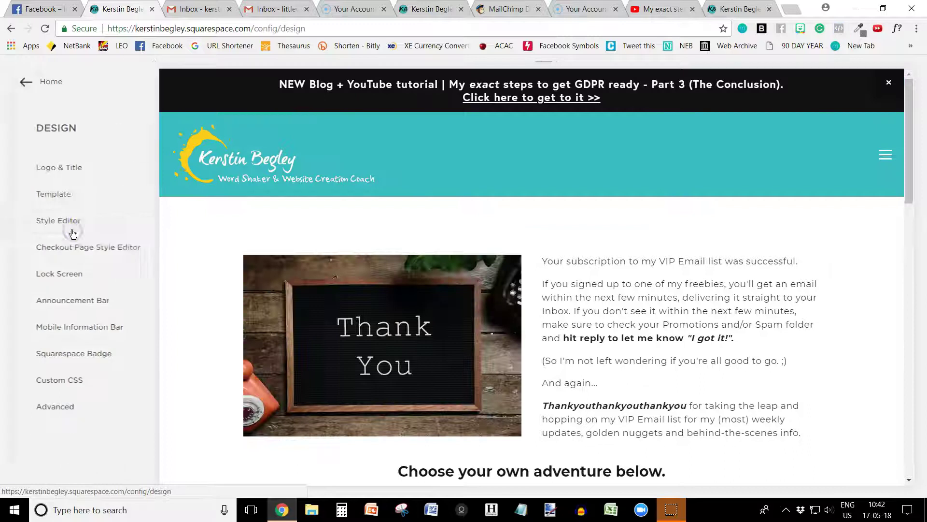
click(57, 227)
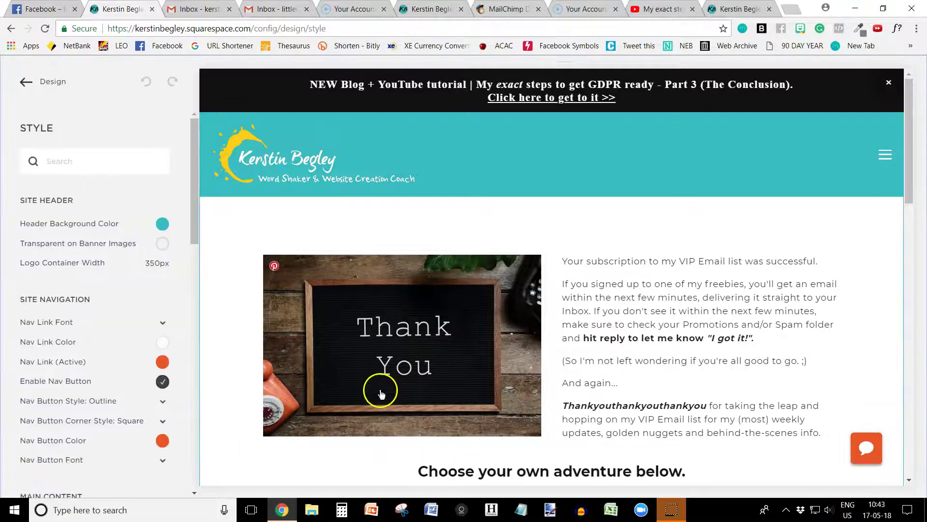
Try a bright red Heading 2 colour, then discard it and return to Design
scroll(381, 394, down, 2)
click(484, 377)
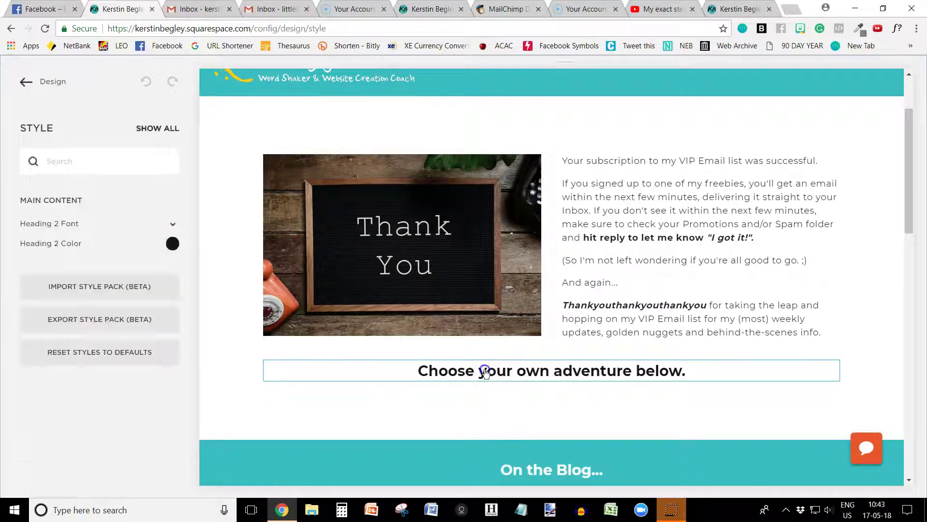
click(173, 243)
drag(72, 244, 142, 182)
click(97, 404)
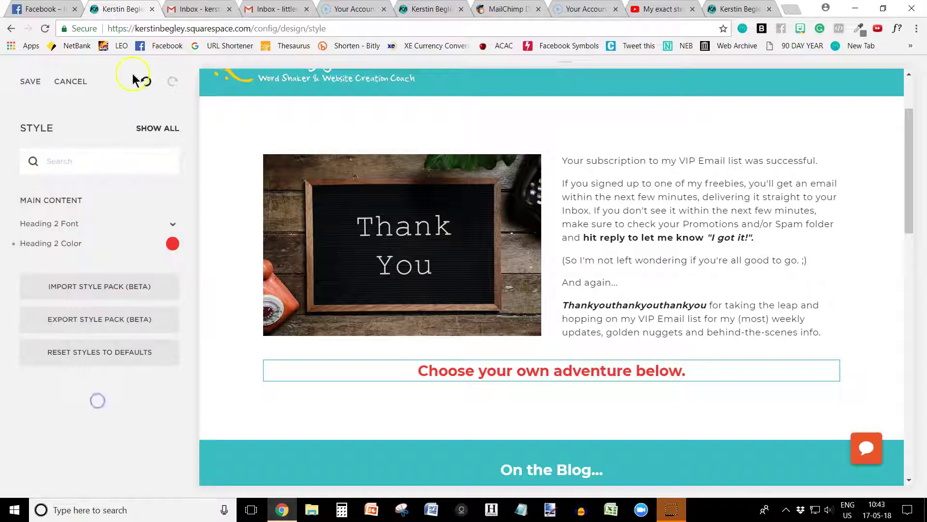
click(66, 91)
click(162, 121)
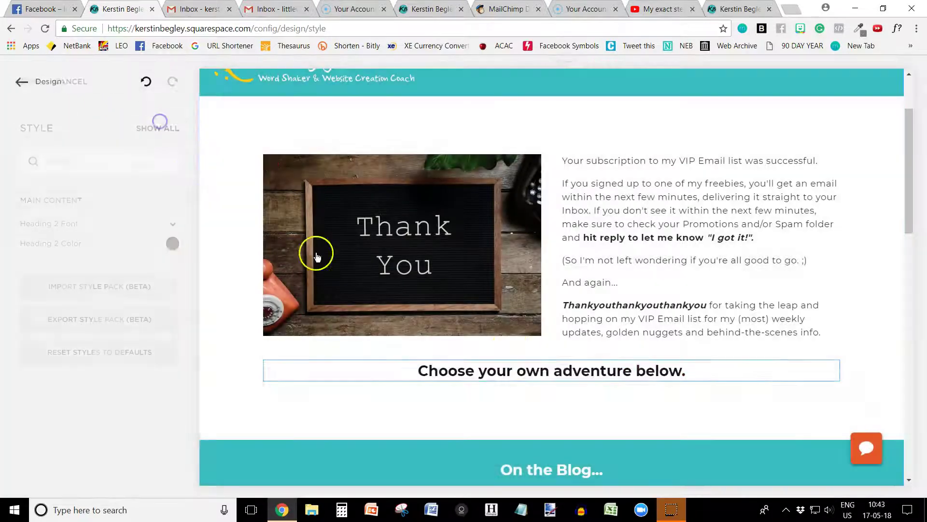
click(21, 83)
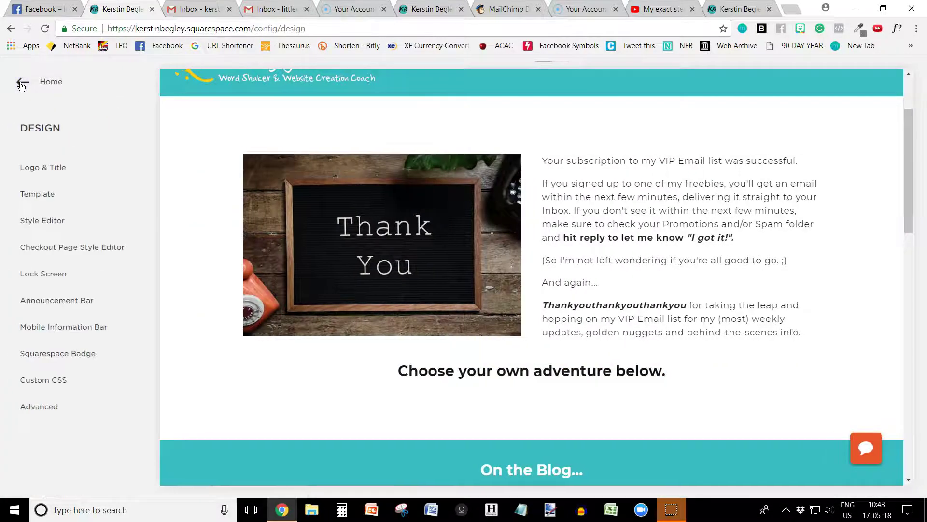
Return to the Home menu and open the thank-you example page content for editing
click(21, 82)
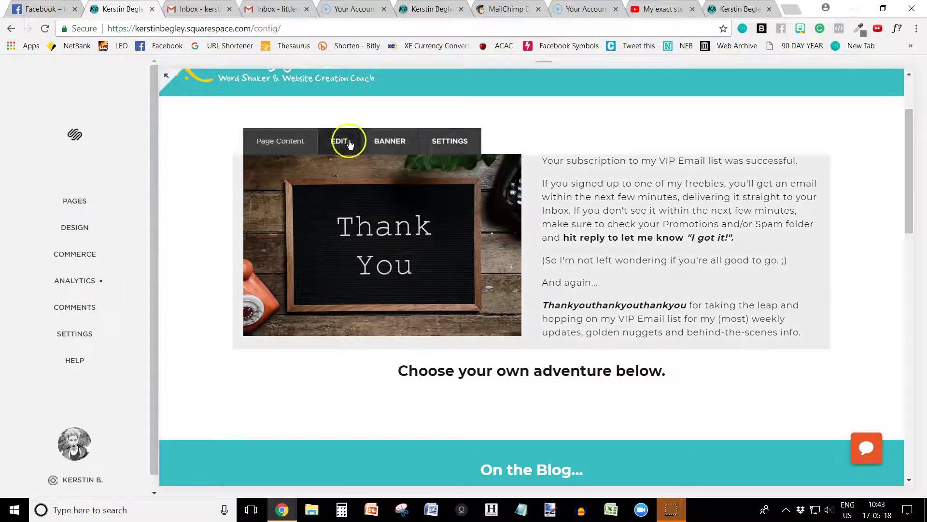
click(340, 141)
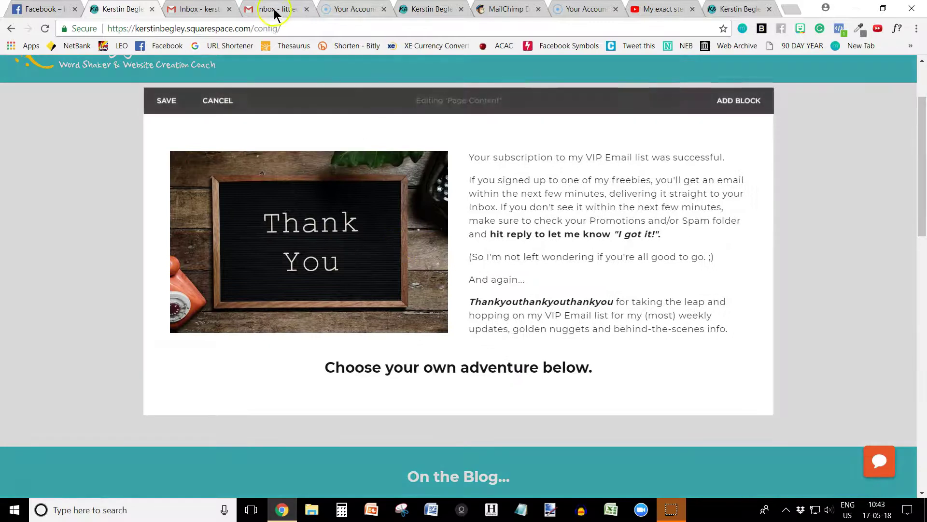
click(416, 8)
scroll(379, 280, down, 1)
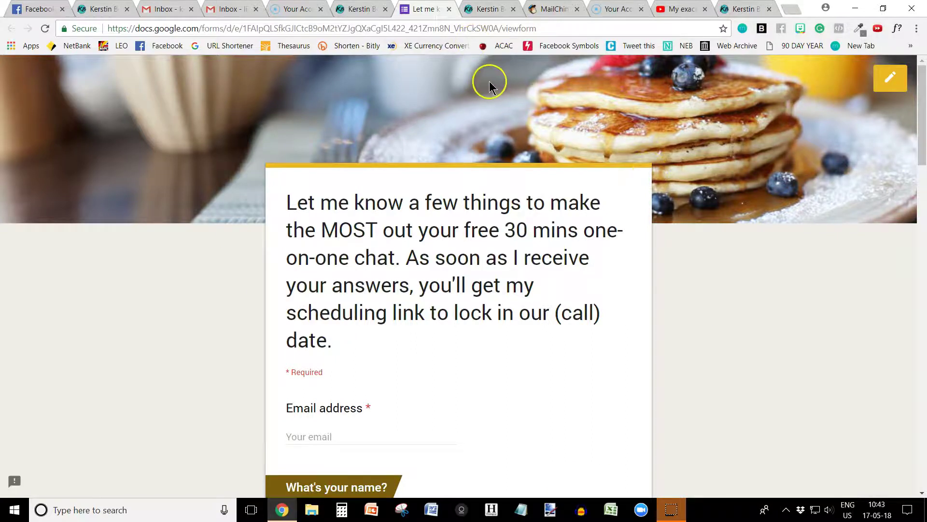
click(336, 18)
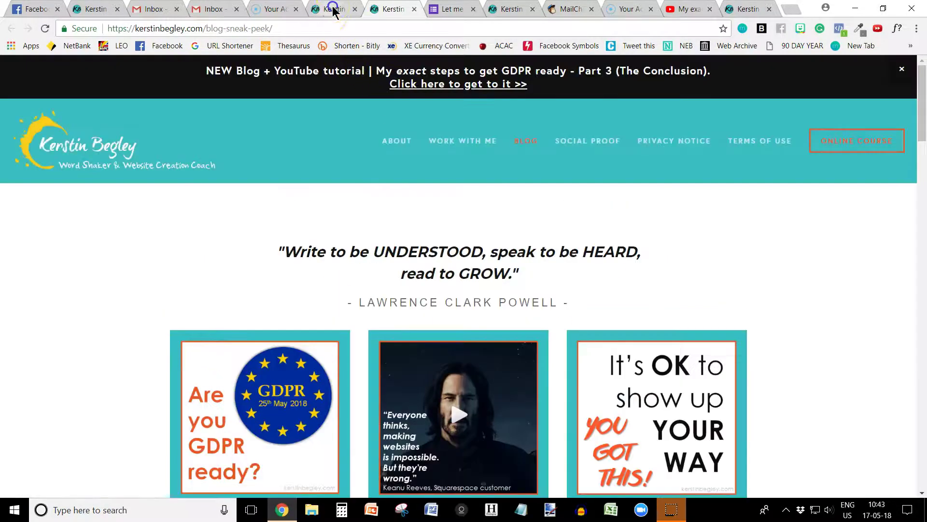
click(333, 11)
click(439, 12)
Insert a button block under the heading labelled 'How can I help you?'
click(101, 11)
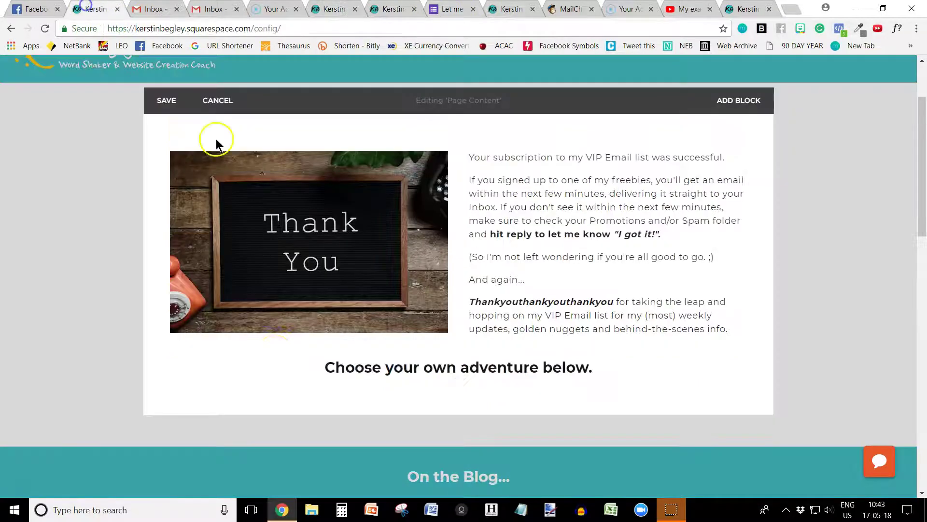
click(160, 388)
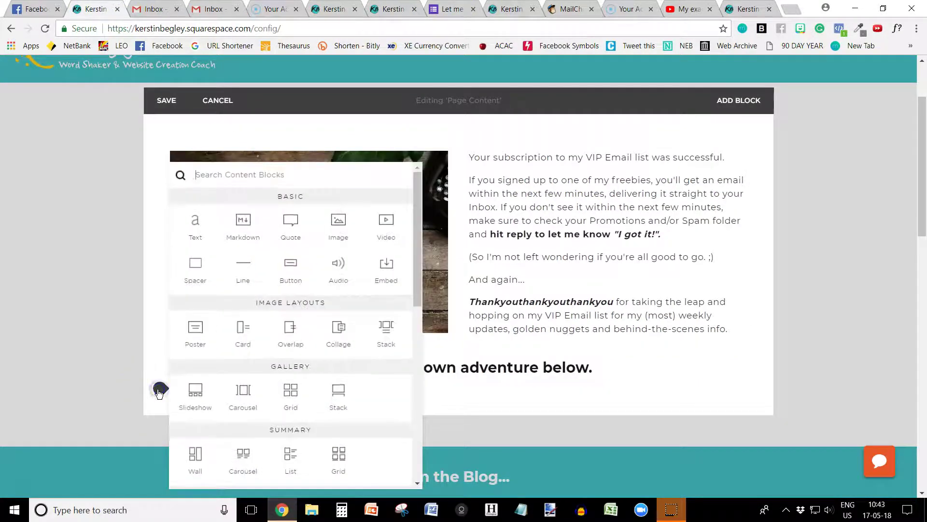
click(290, 273)
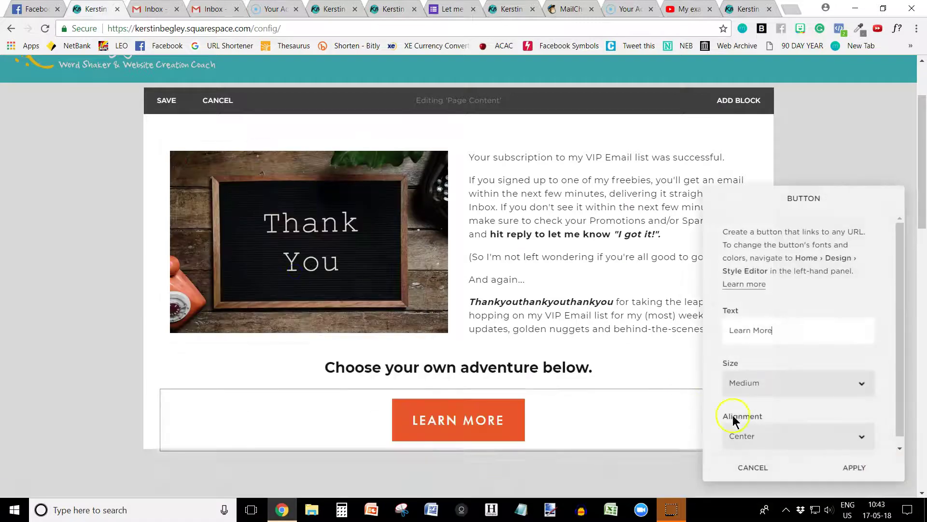
triple_click(789, 330)
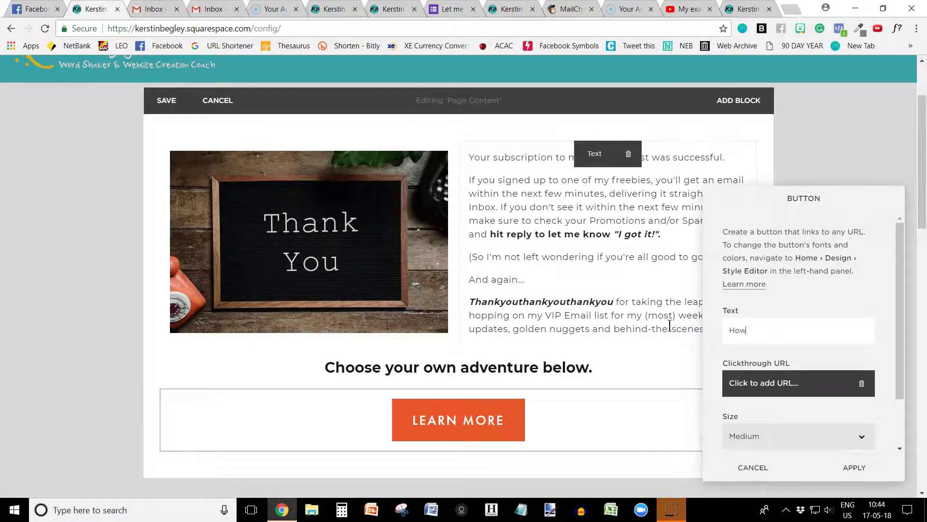
text(How can I help )
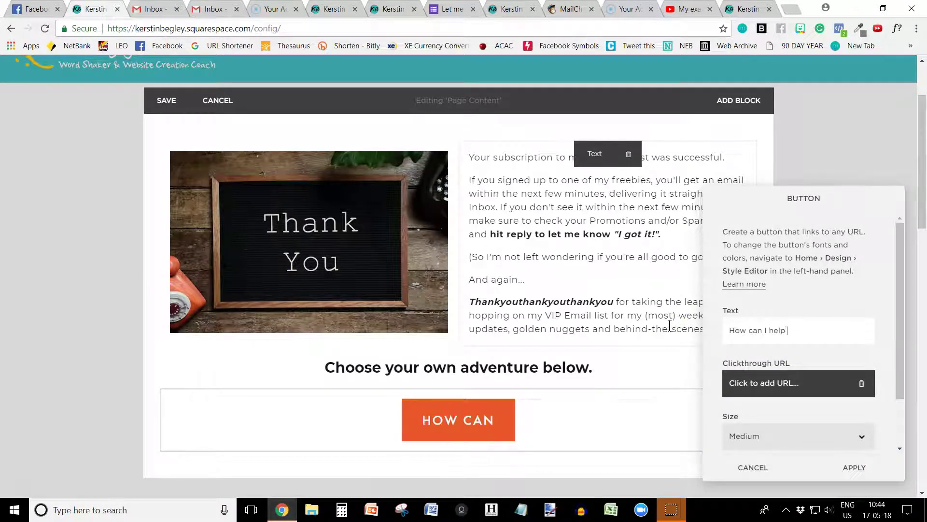
text(you)
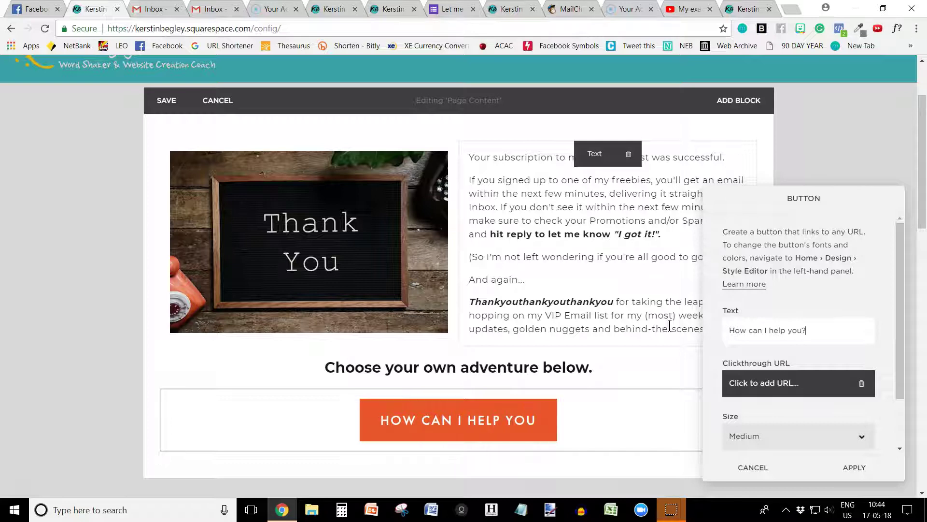
text(?)
Try Small and Large button sizes, settling on Medium
click(326, 9)
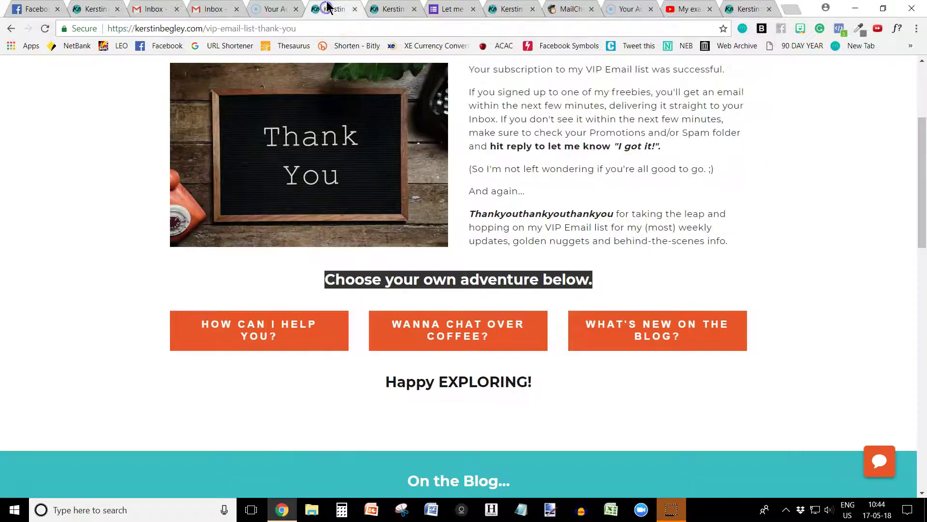
click(91, 9)
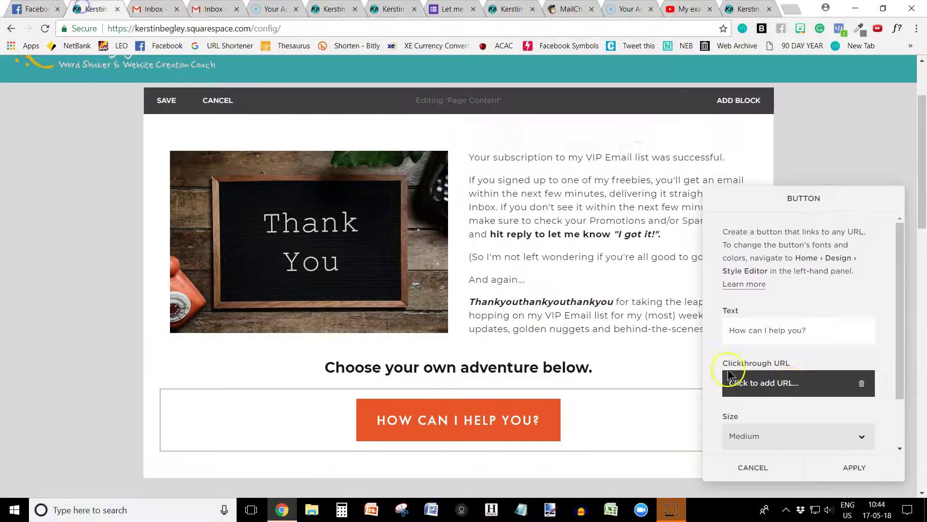
scroll(786, 389, down, 1)
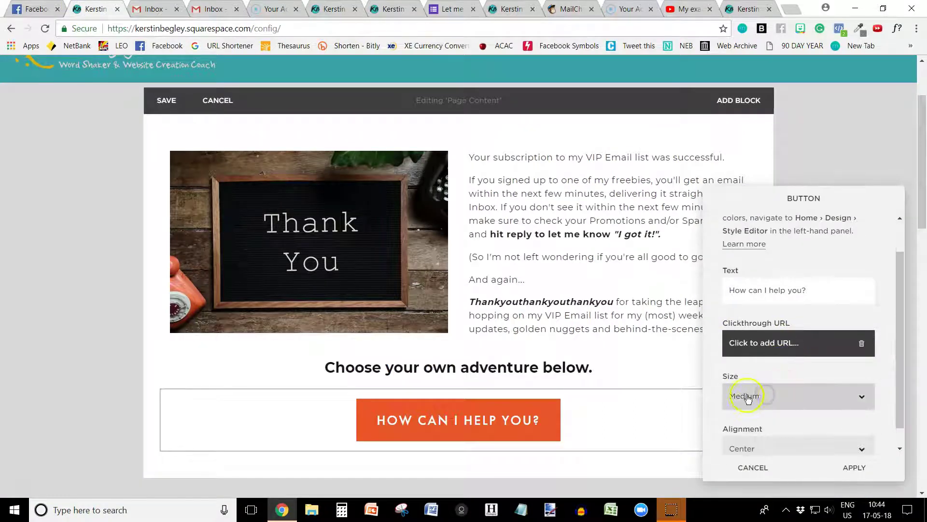
click(745, 397)
click(737, 415)
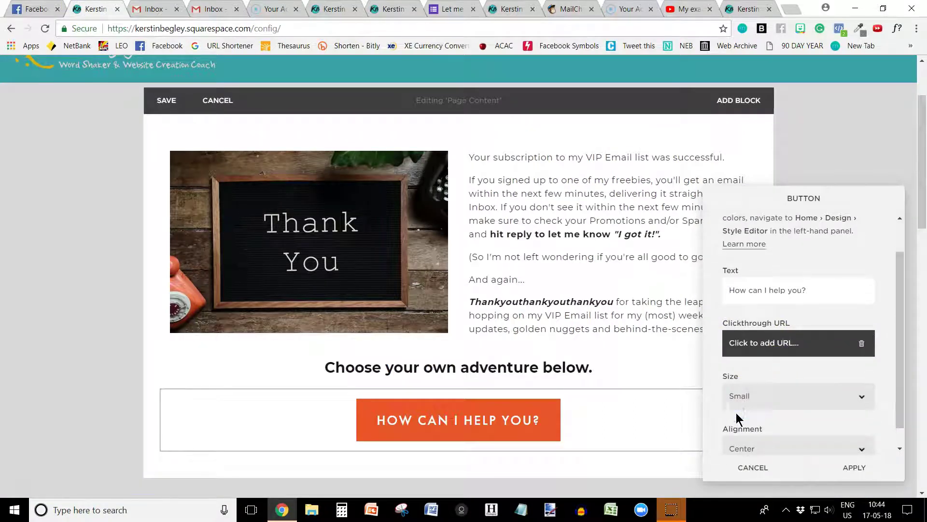
click(758, 399)
click(741, 431)
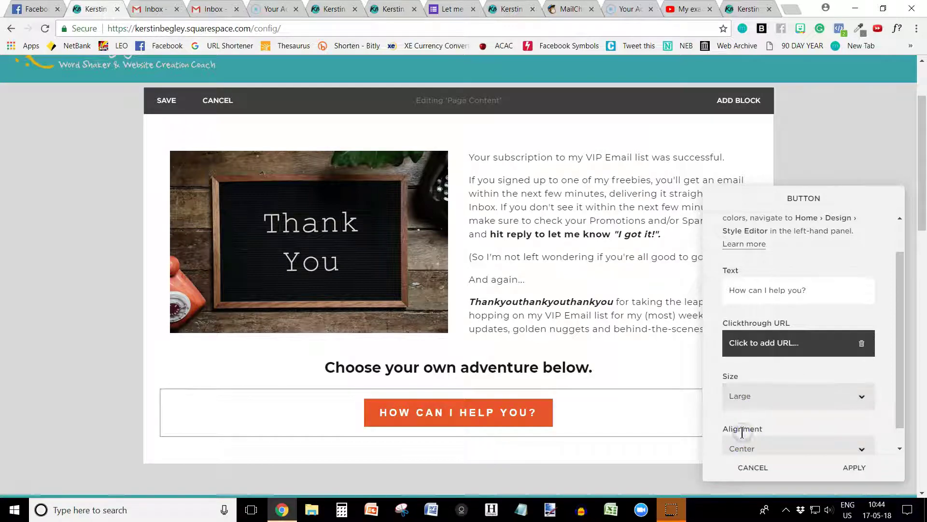
click(742, 394)
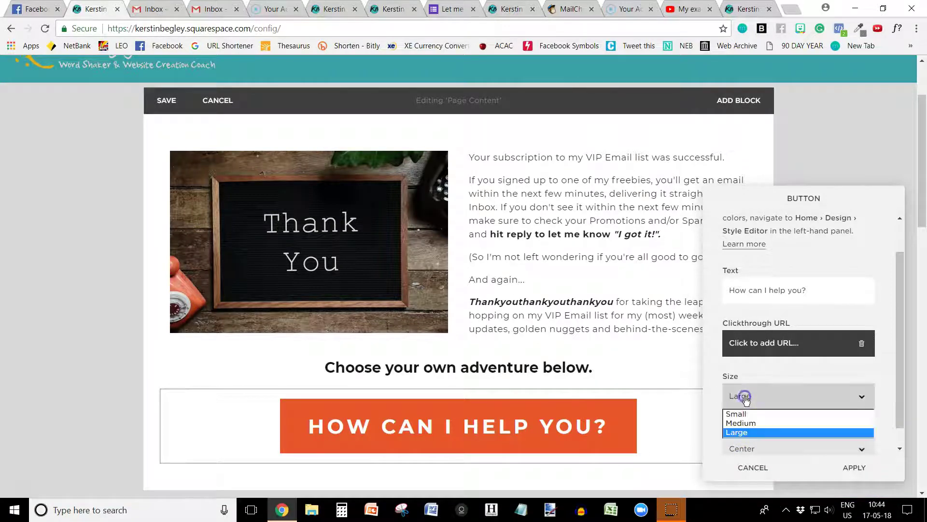
click(732, 423)
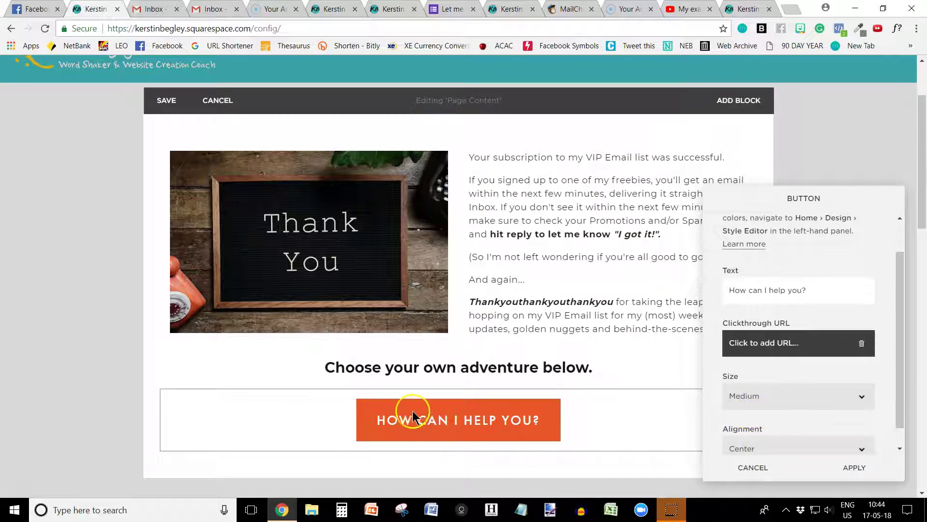
scroll(793, 398, down, 1)
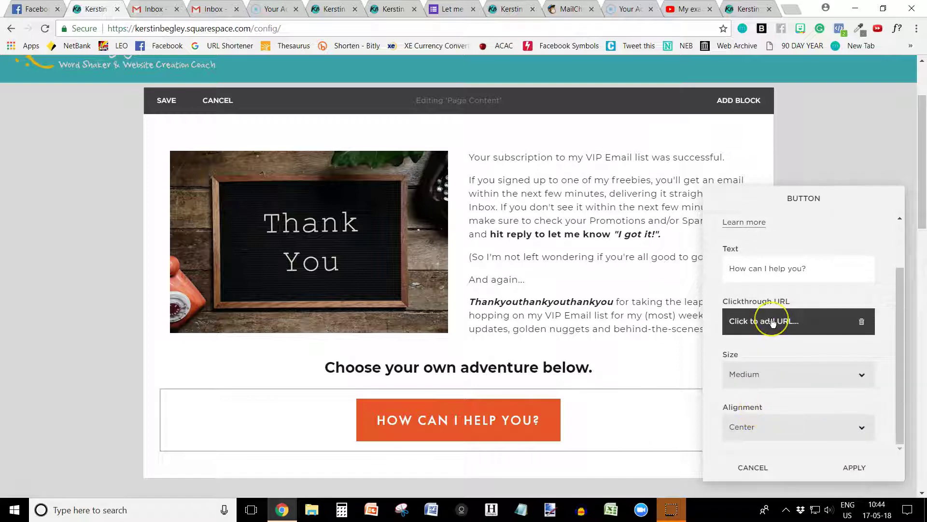
Link the 'How can I help you?' button to the Work With Me page and apply
click(385, 9)
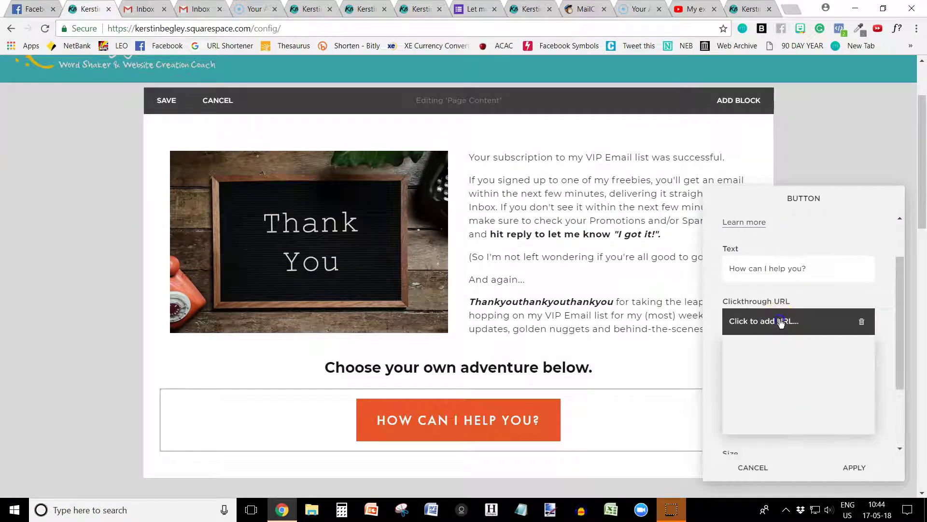
key(ctrl+v)
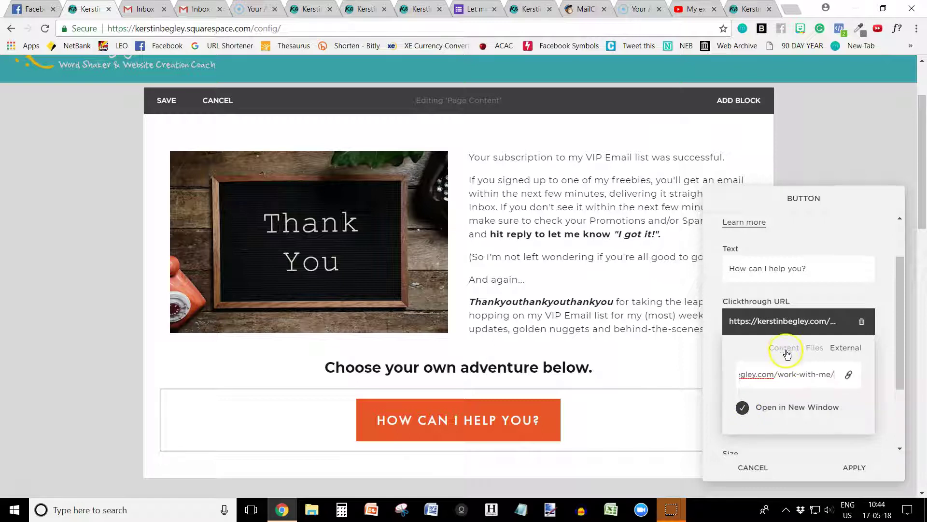
triple_click(786, 371)
key(BackSpace)
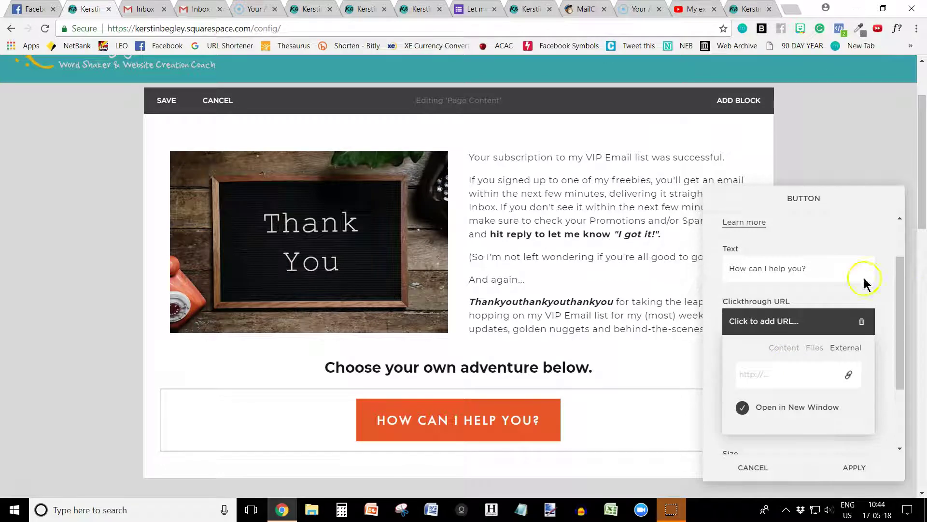
click(776, 349)
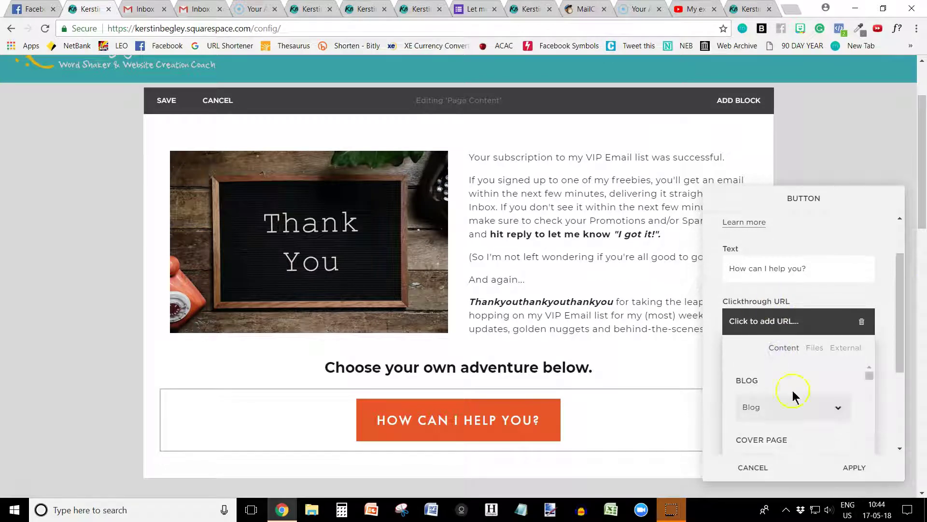
scroll(769, 430, down, 10)
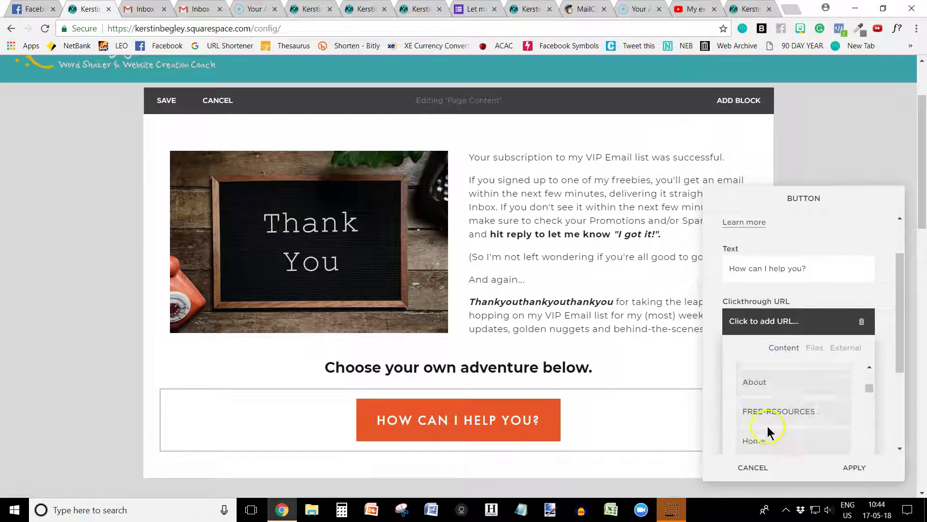
scroll(768, 430, down, 3)
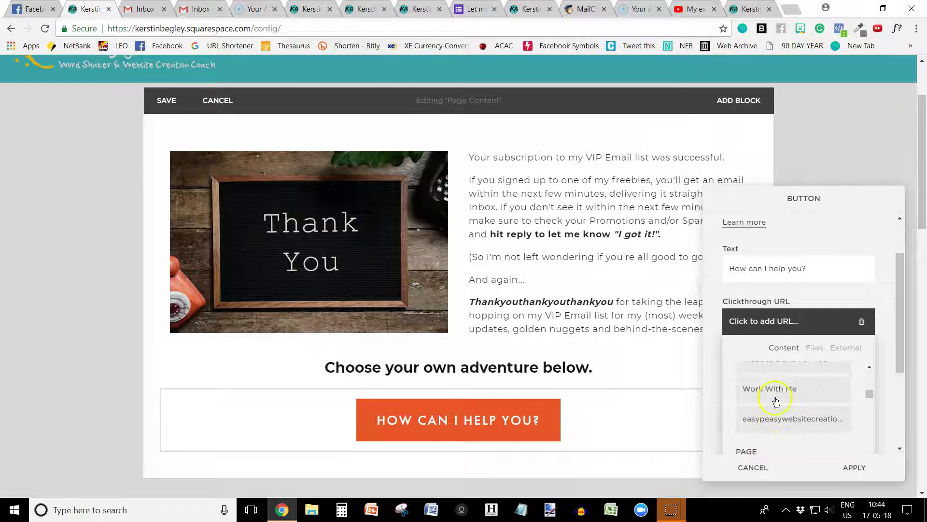
click(773, 393)
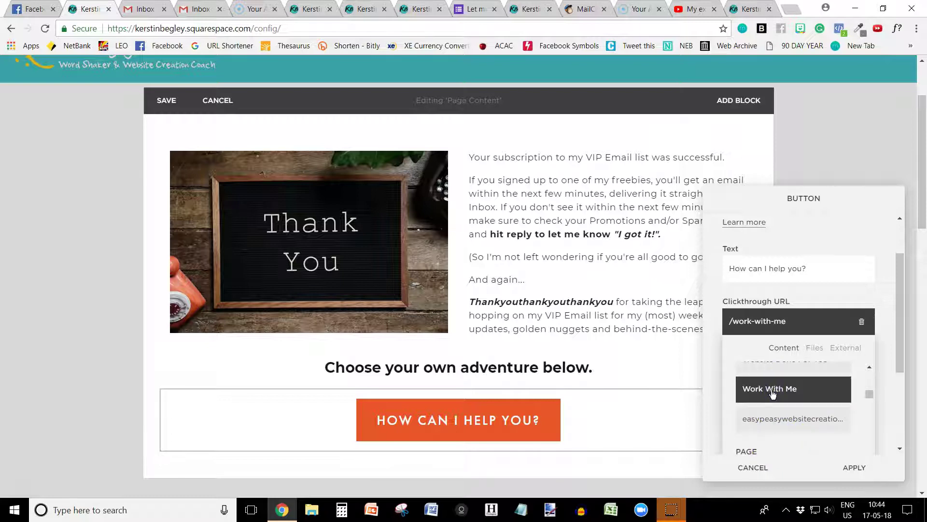
click(851, 466)
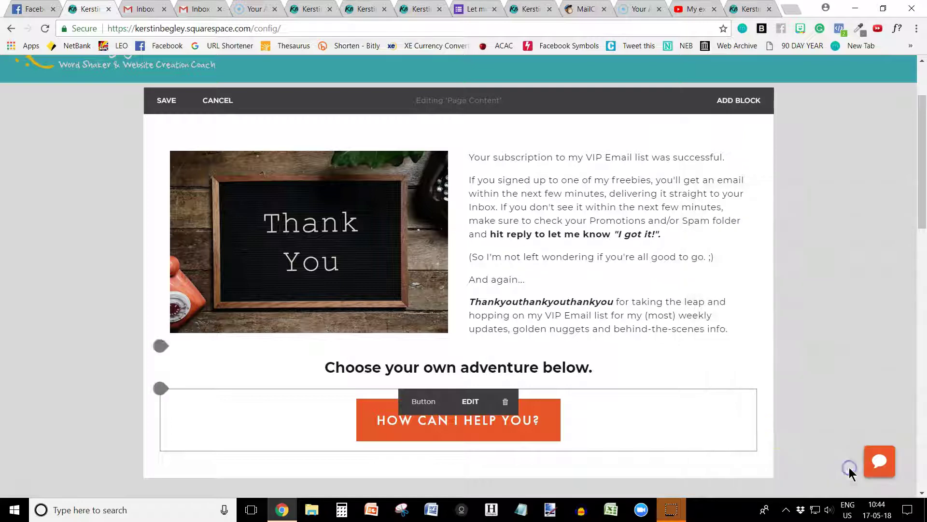
Insert a new Button block and label it 'Wanna chat over coffee?'
drag(158, 387, 158, 350)
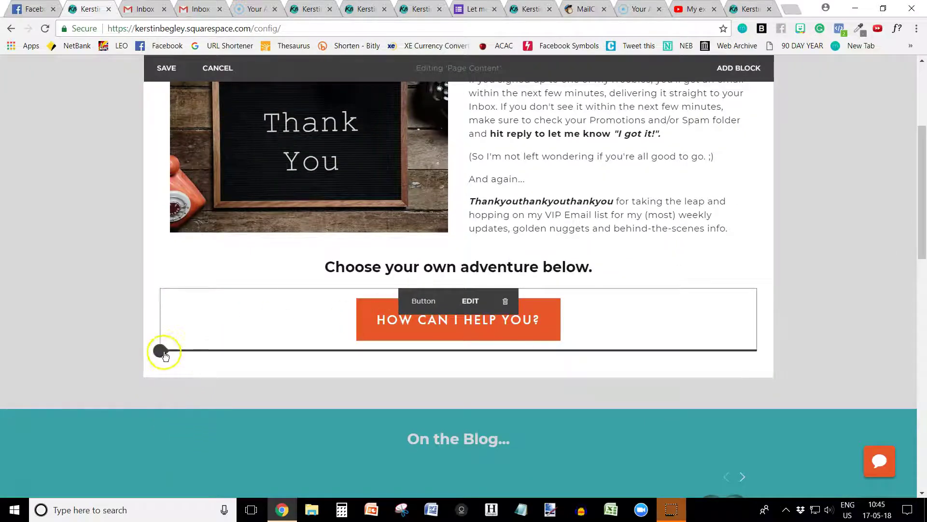
click(161, 350)
click(291, 277)
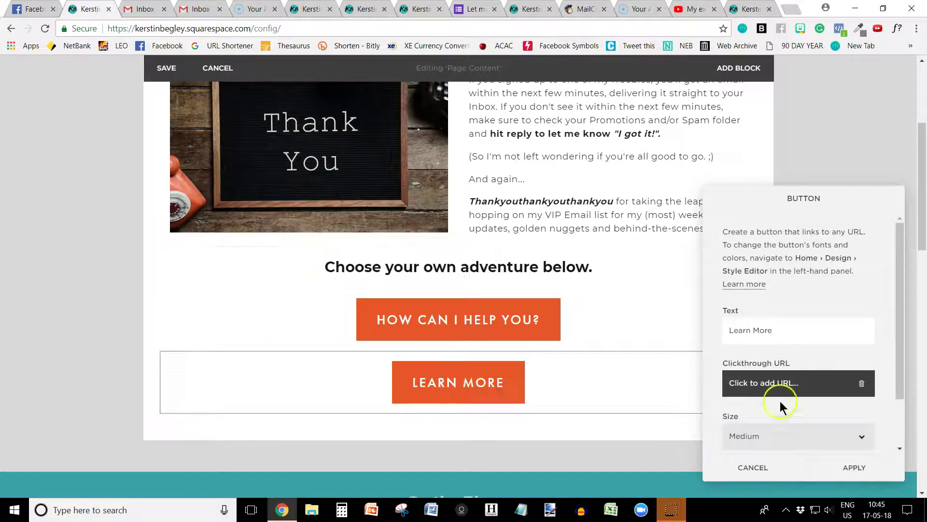
click(301, 10)
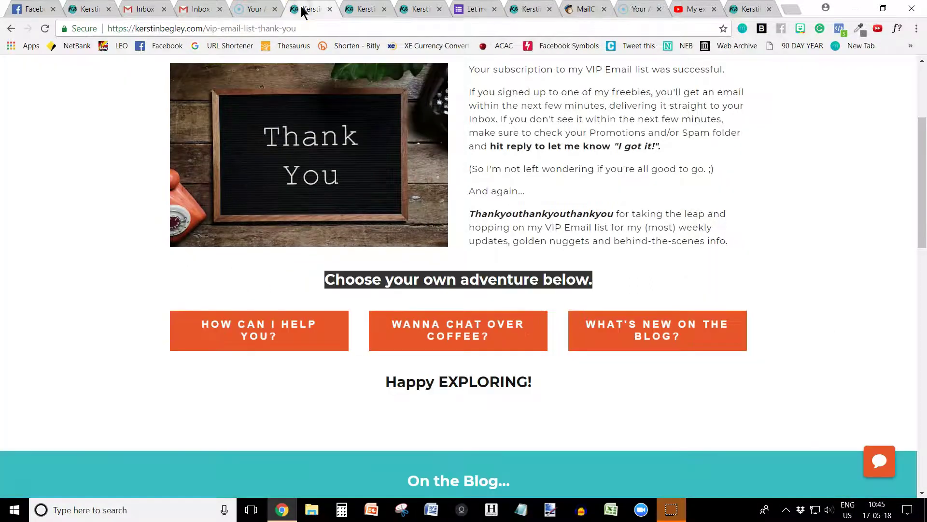
click(83, 11)
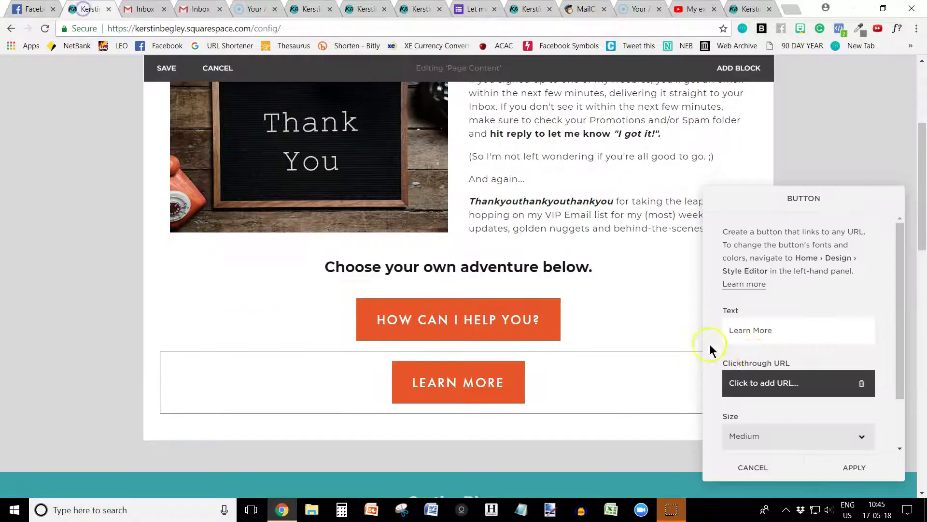
triple_click(793, 330)
text(Wanna c)
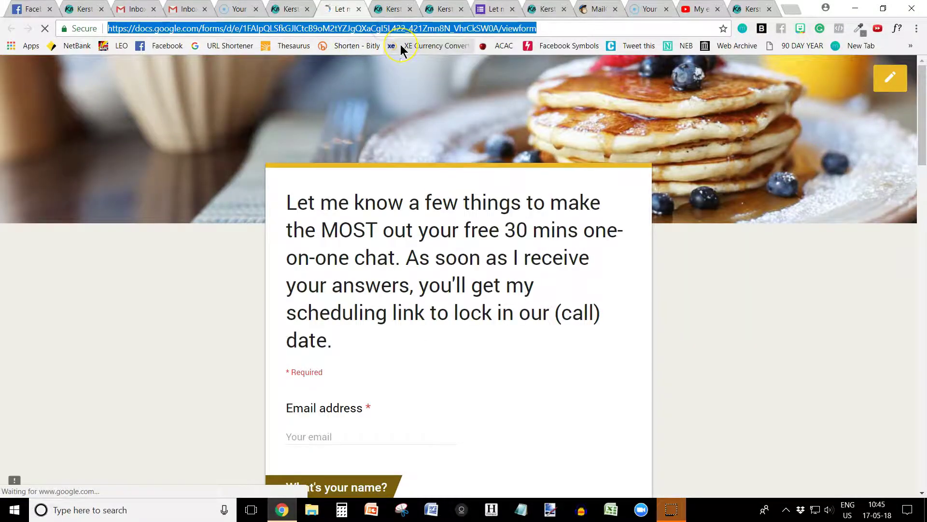
Link the coffee-chat button to the pasted Google Form address and apply it
click(77, 8)
click(787, 382)
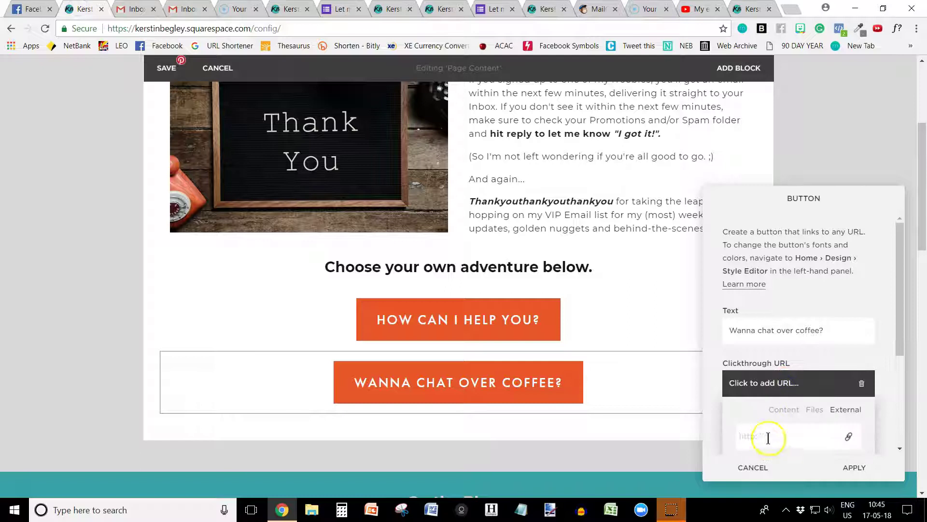
key(ctrl+v)
scroll(807, 426, down, 2)
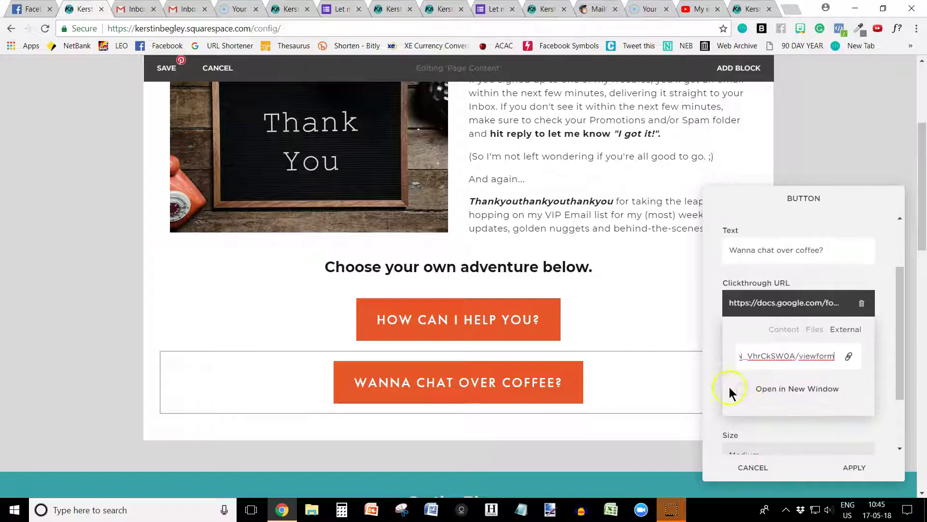
click(854, 467)
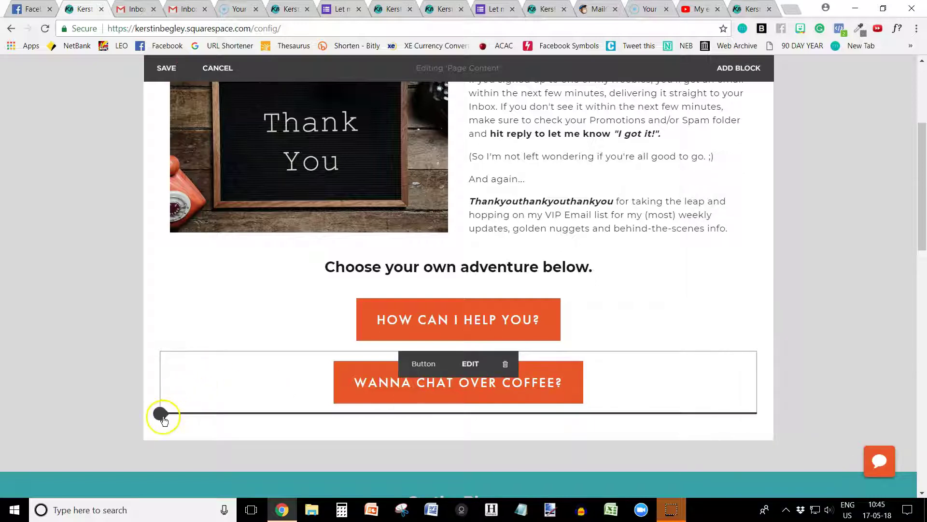
Insert another Button block labelled 'What's new on the Blog?'
click(160, 413)
click(291, 270)
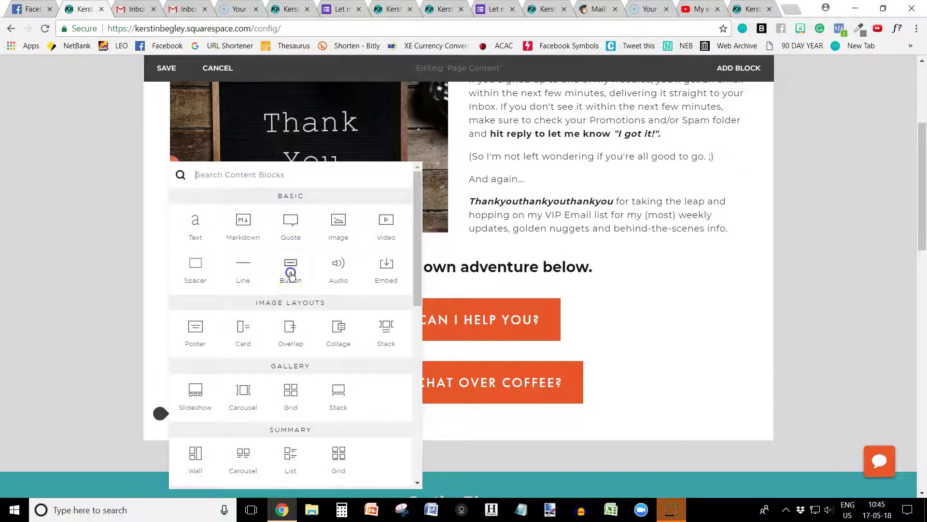
click(288, 9)
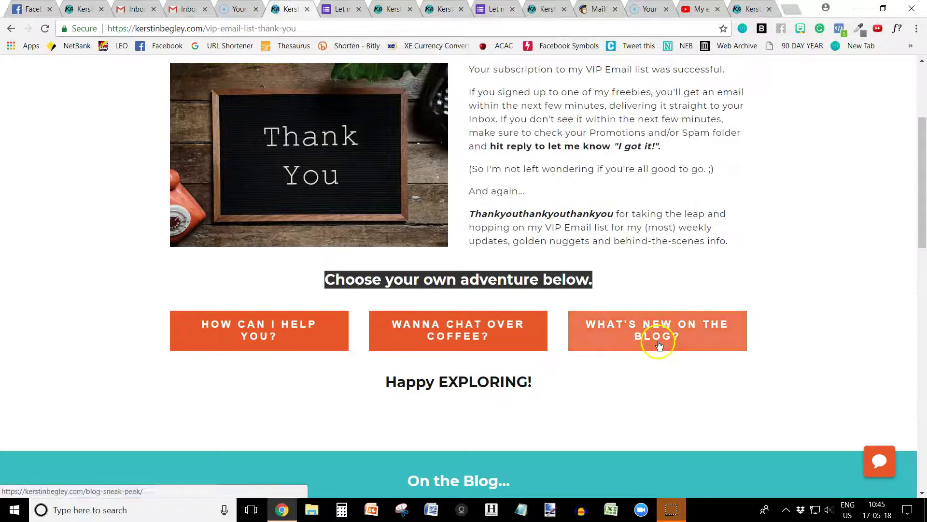
click(80, 8)
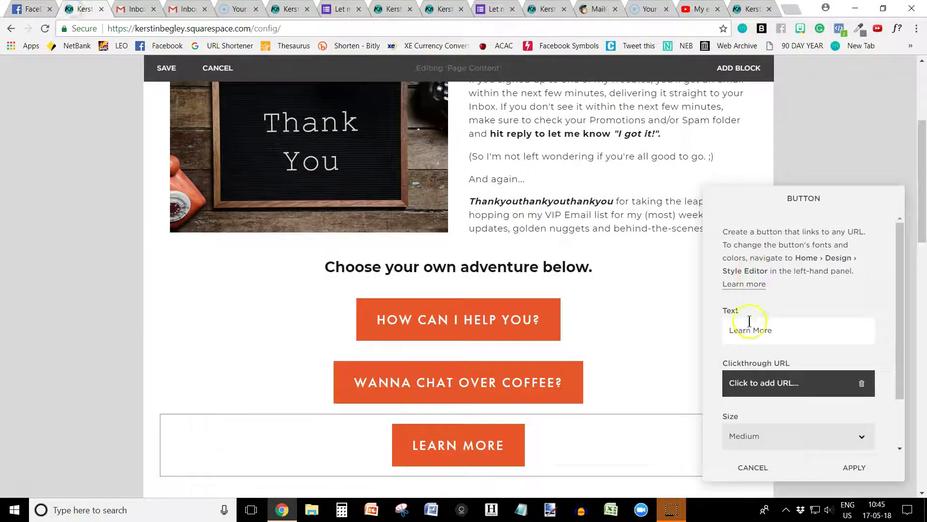
triple_click(772, 325)
text(What's new on the B)
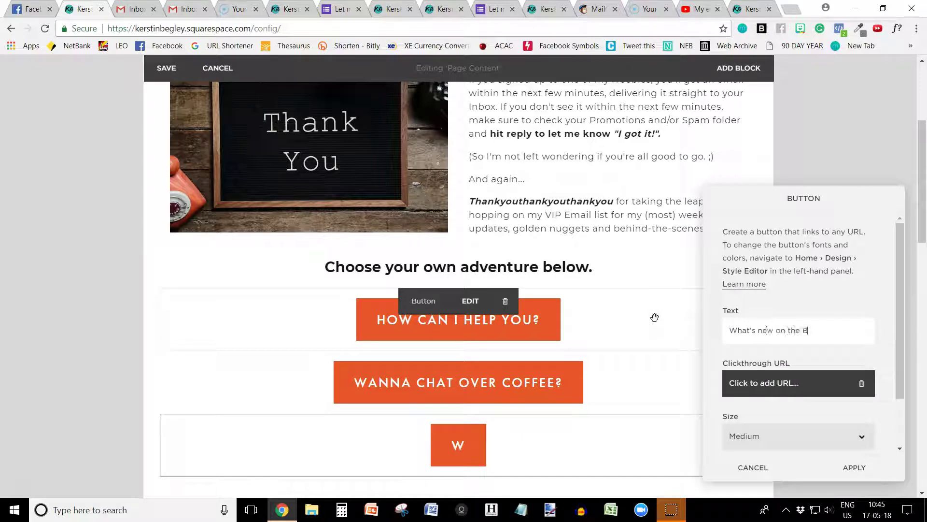
text(log)
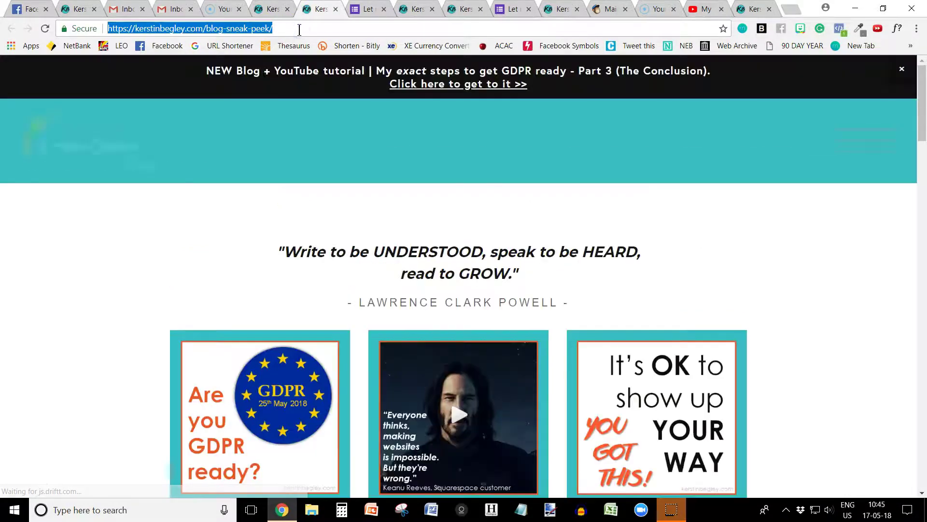
Link the blog button to the blog-sneak-peek external URL, opening in a new window
click(72, 9)
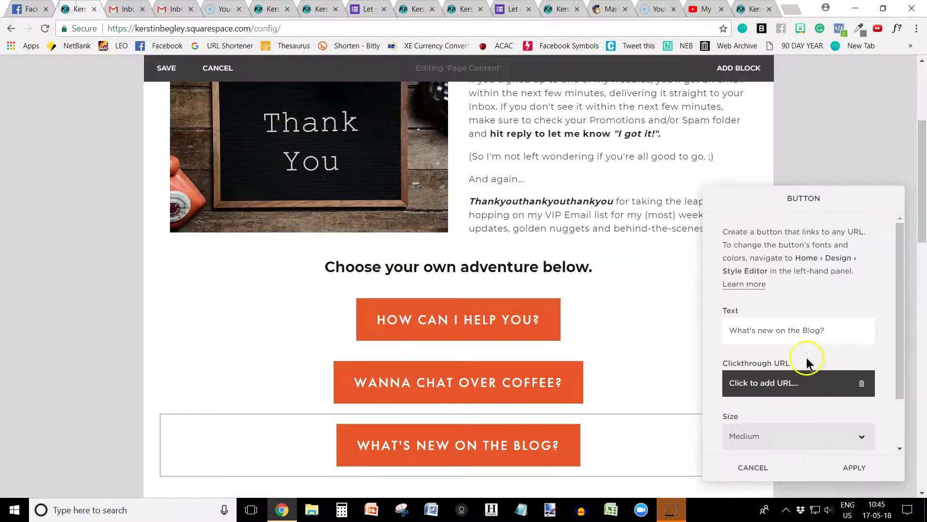
click(799, 383)
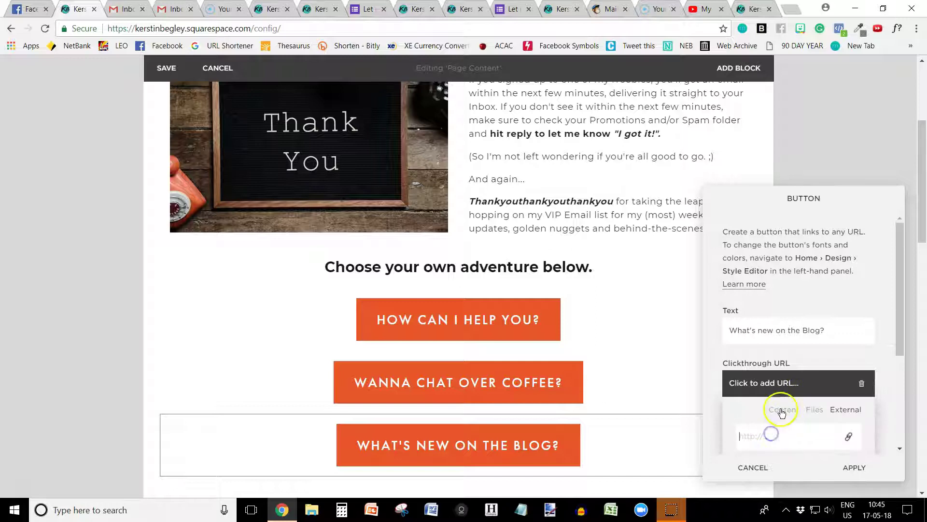
click(782, 410)
scroll(779, 408, down, 5)
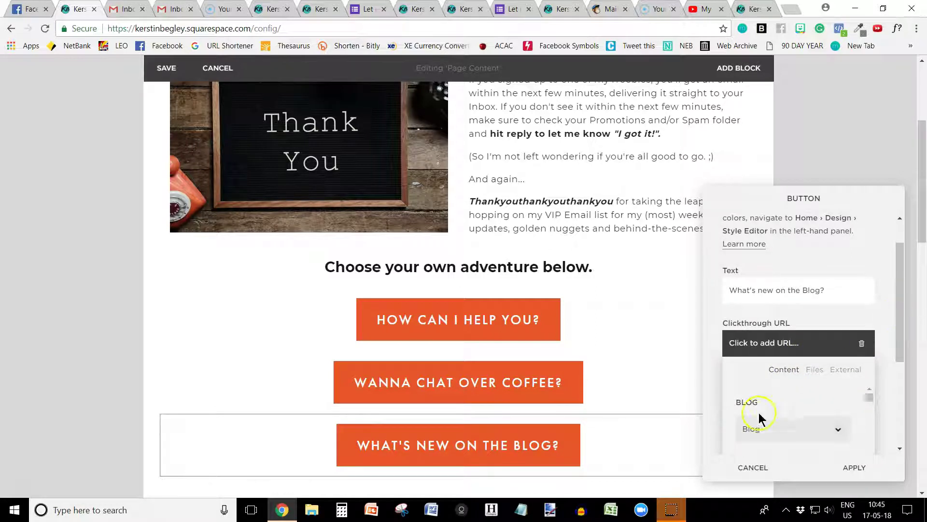
scroll(783, 391, up, 1)
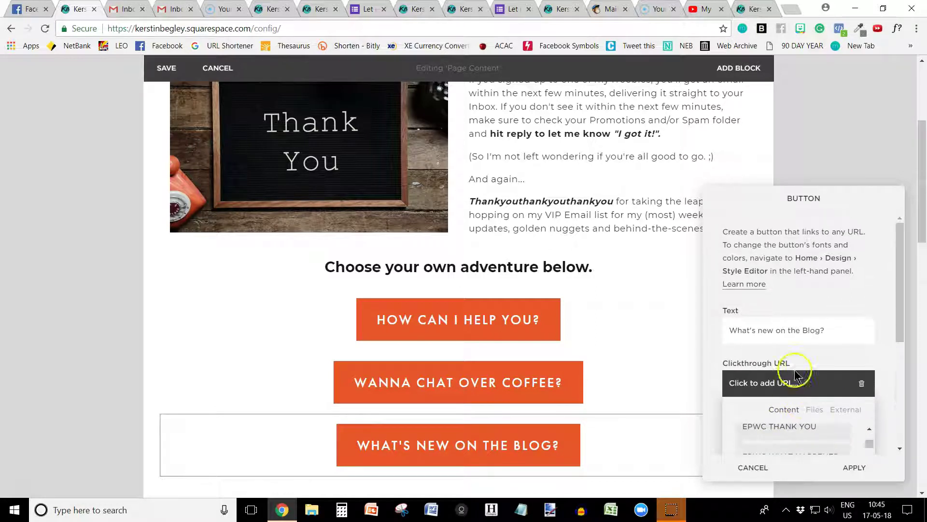
click(856, 410)
drag(902, 337, 900, 410)
click(780, 308)
text(https://kerstinbegley.com/blog-sneak-peek/)
click(742, 335)
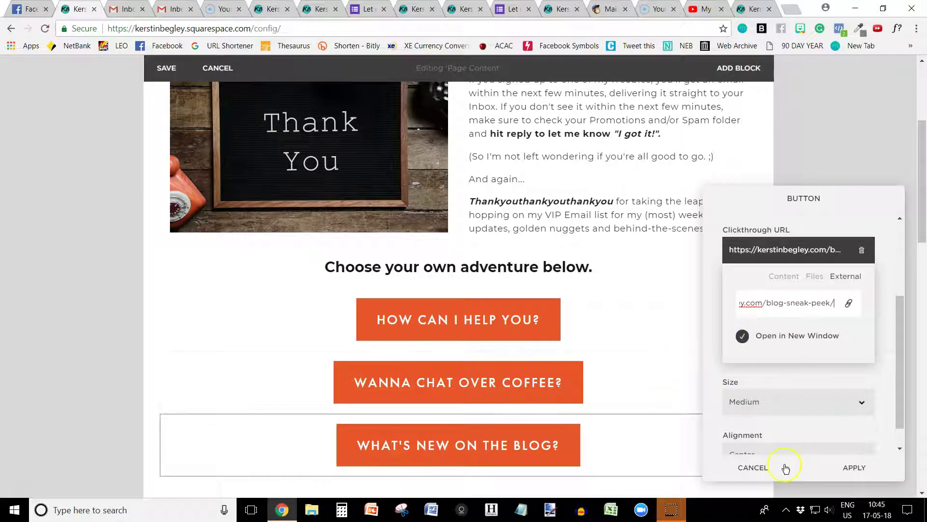
Apply the blog button and arrange all three buttons side by side in one row
click(855, 469)
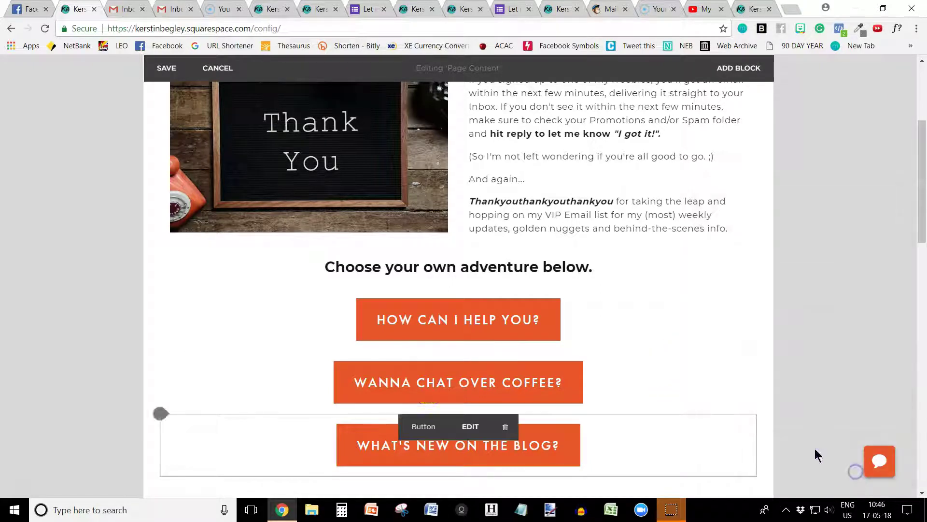
scroll(414, 385, down, 1)
drag(425, 300, 656, 261)
drag(425, 310, 659, 255)
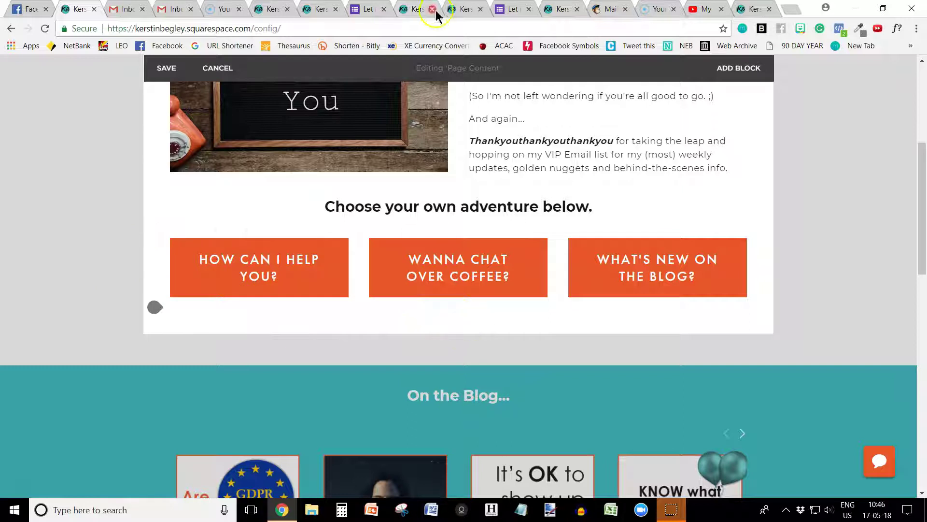
click(270, 9)
scroll(329, 251, down, 1)
drag(410, 319, 583, 321)
key(ctrl+c)
click(70, 9)
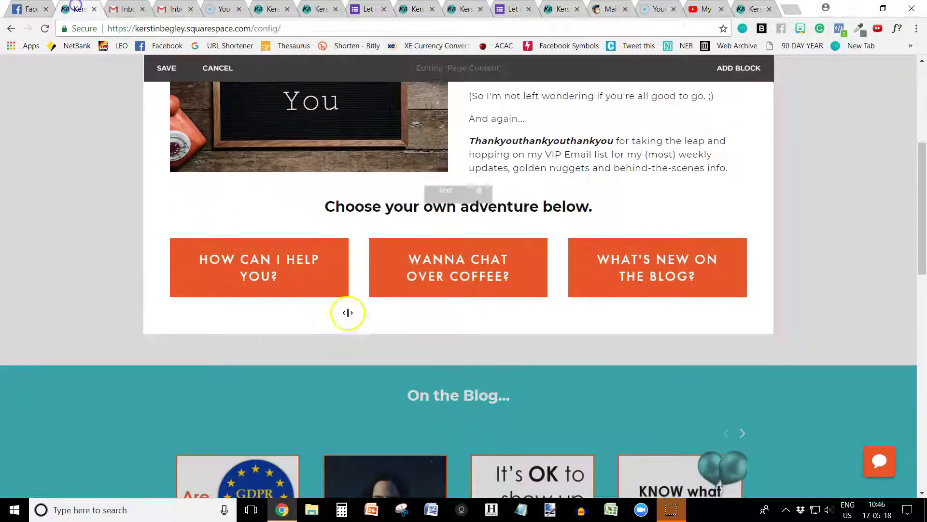
Add a Text block below the buttons with the pasted, centred 'Happy EXPLORING!' line
click(155, 309)
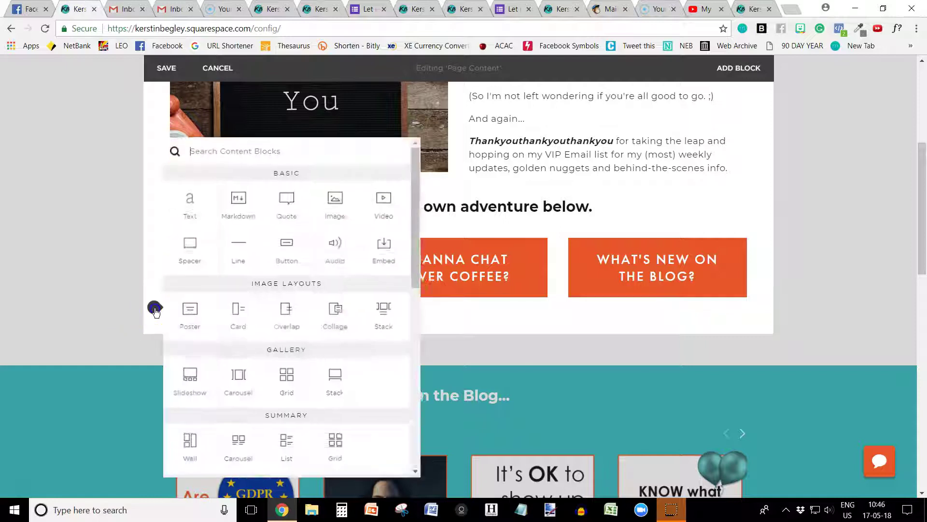
click(192, 208)
click(309, 322)
key(ctrl+v)
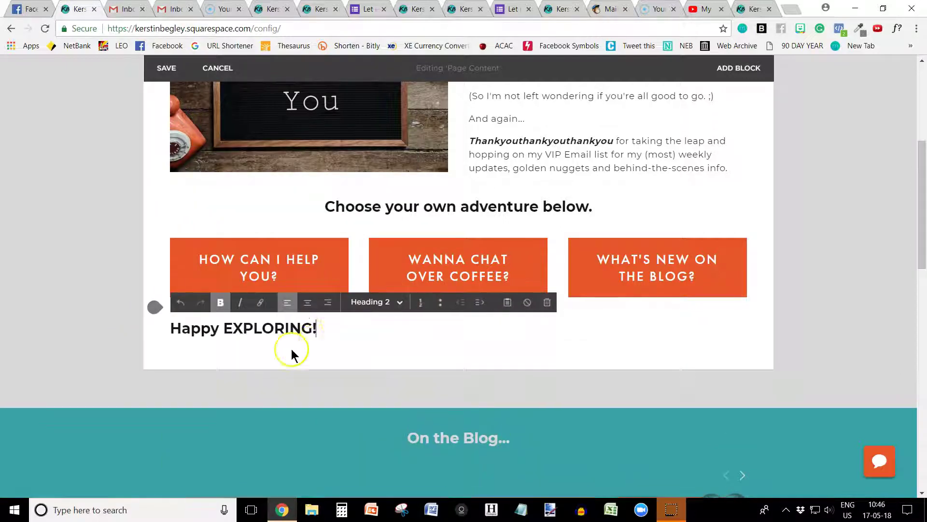
click(319, 304)
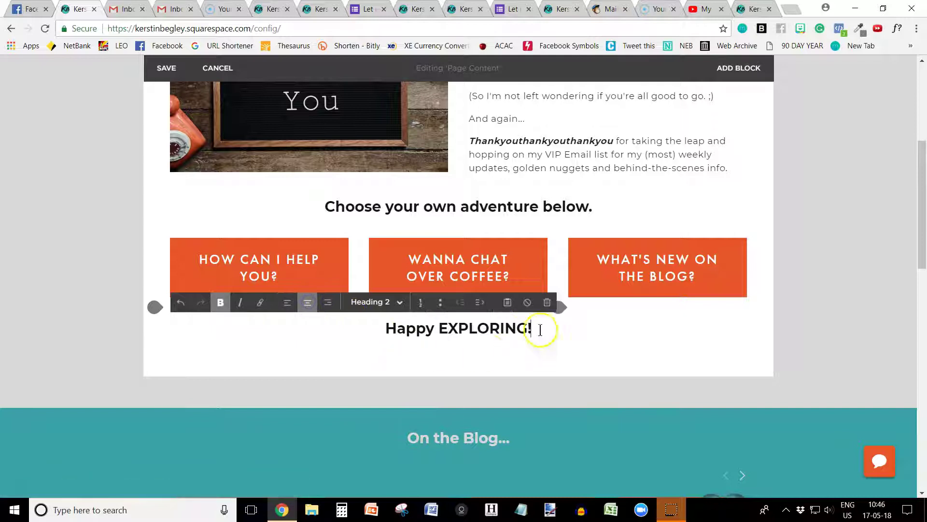
Set the 'Happy EXPLORING!' text style to Heading 2
drag(542, 329, 372, 327)
click(371, 301)
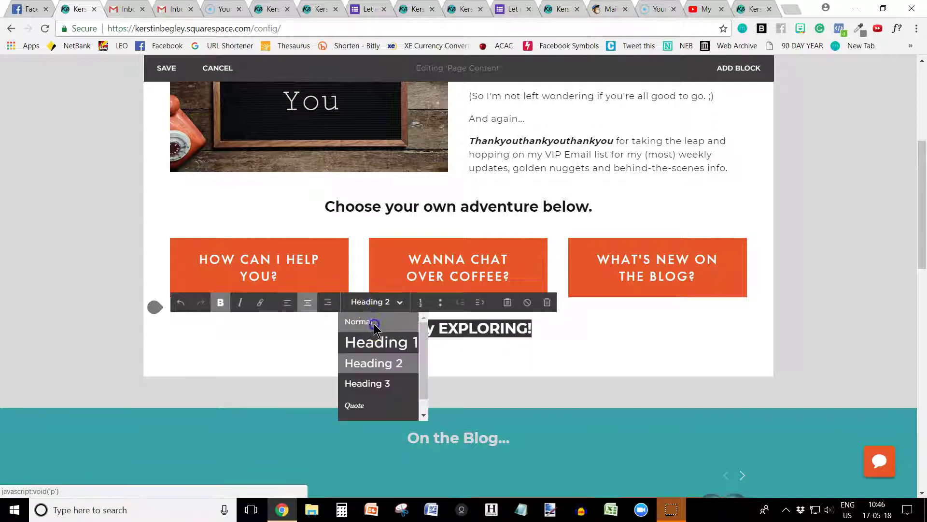
click(369, 322)
click(419, 325)
drag(383, 328, 569, 323)
click(375, 304)
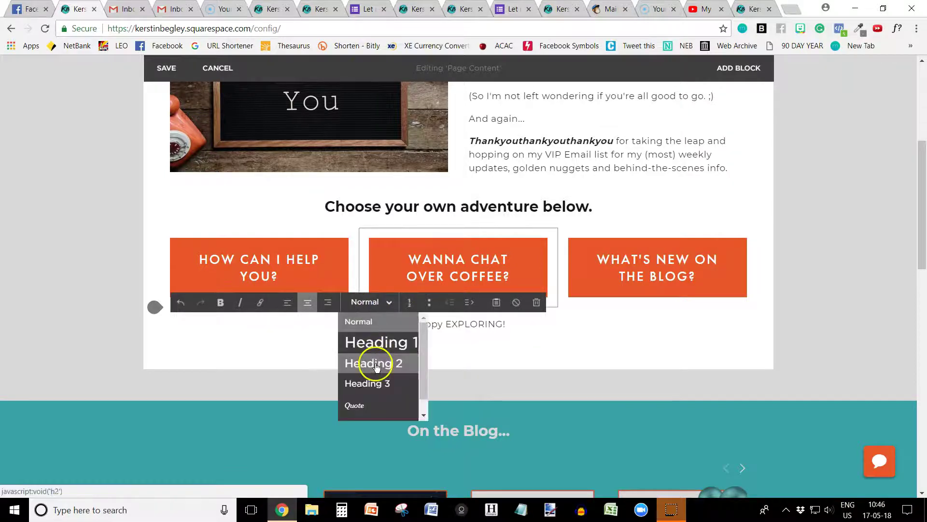
click(373, 363)
click(423, 328)
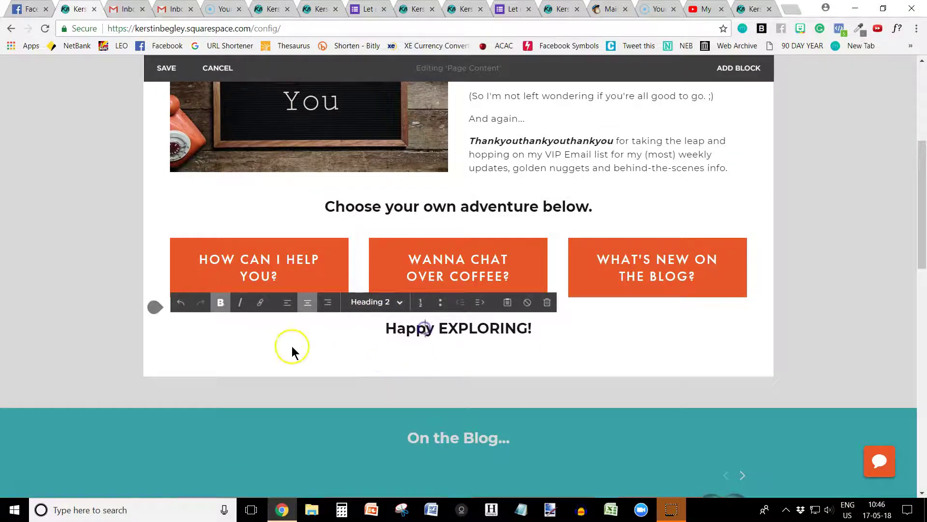
Save the page edits and switch to the published thank-you page in the browser
click(172, 73)
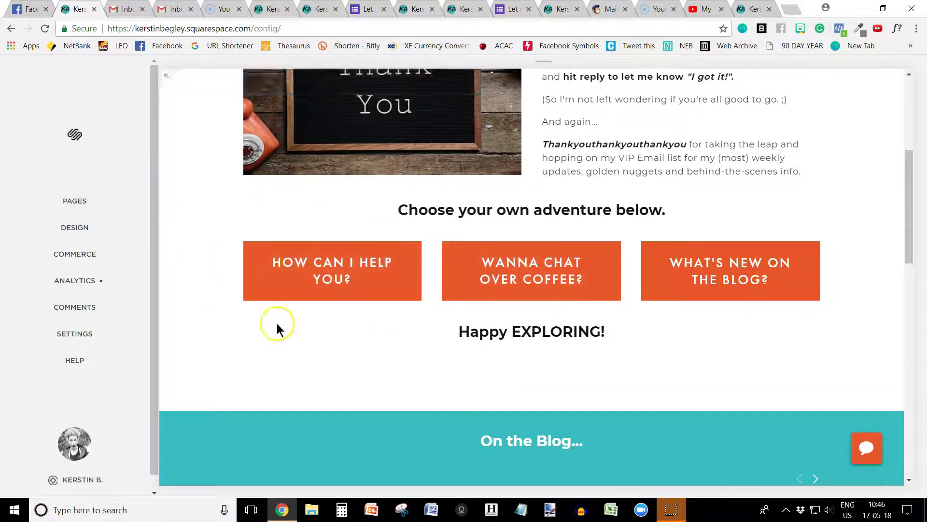
scroll(372, 315, up, 3)
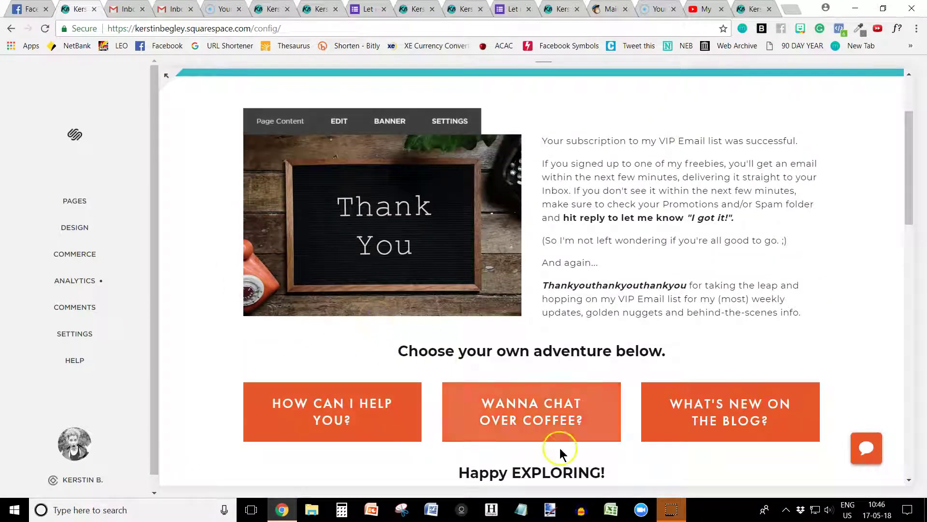
click(265, 10)
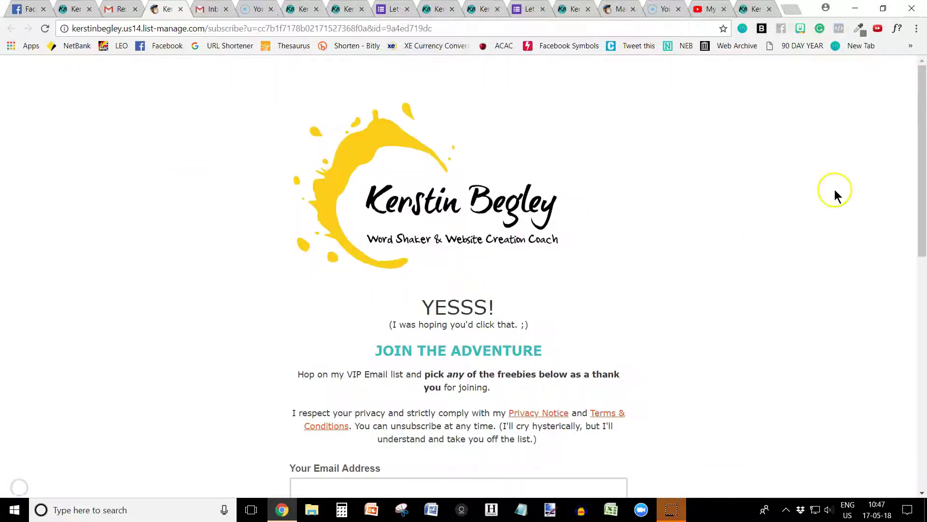
Enter a test email address, pick the Facebook support group freebie, and agree to join the VIP list
drag(919, 145, 923, 233)
click(493, 297)
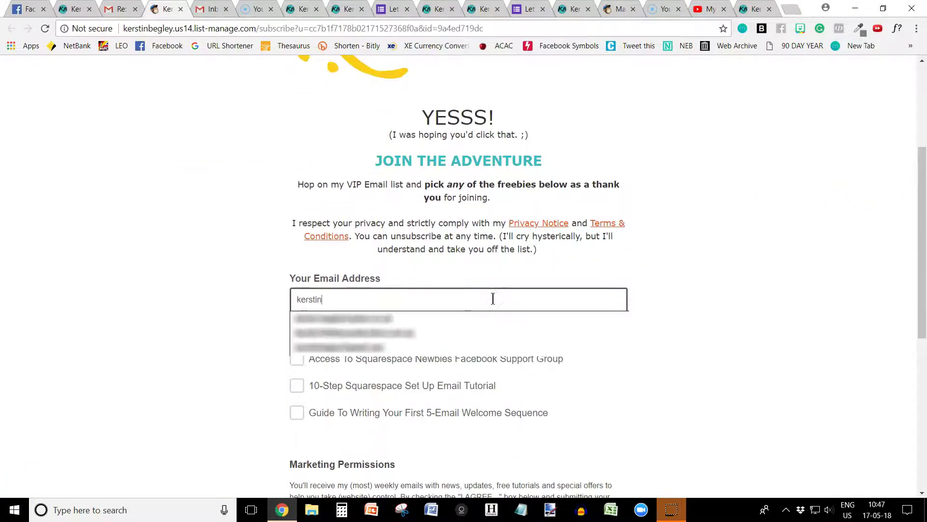
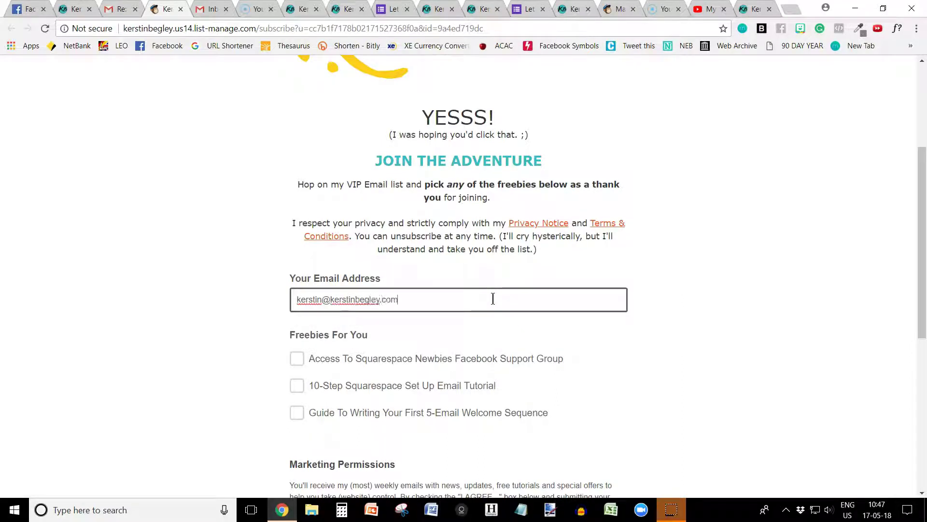
click(296, 358)
scroll(297, 355, down, 1)
scroll(297, 357, down, 4)
click(300, 315)
scroll(465, 328, down, 3)
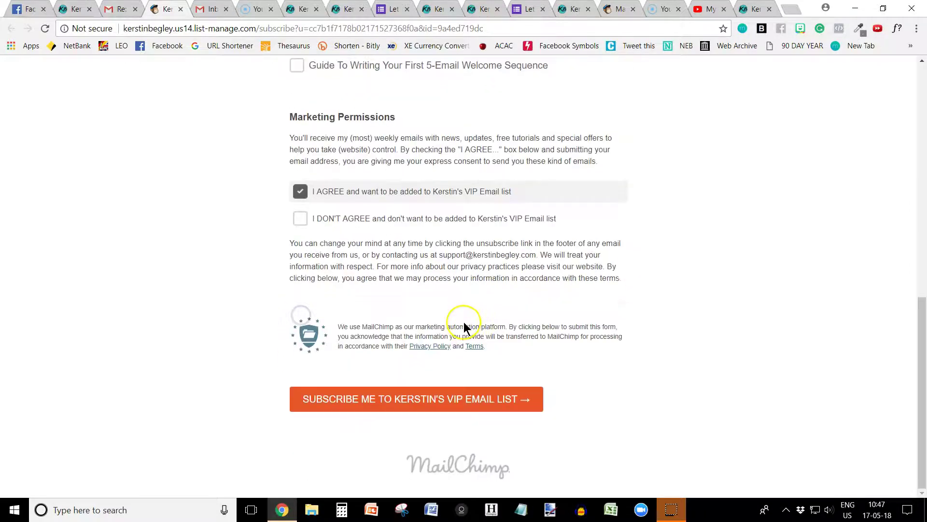
Submit the form, pass the I'm not a robot check, and complete the subscription
click(404, 408)
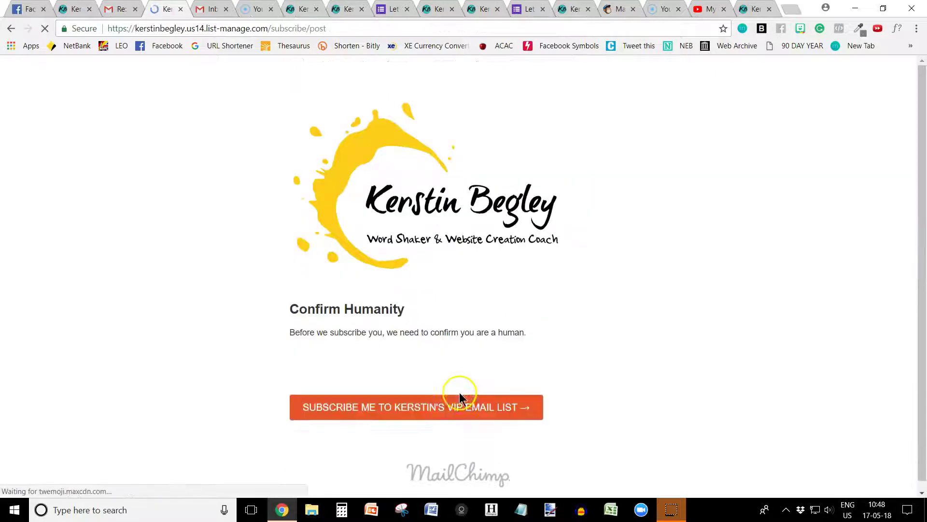
click(306, 386)
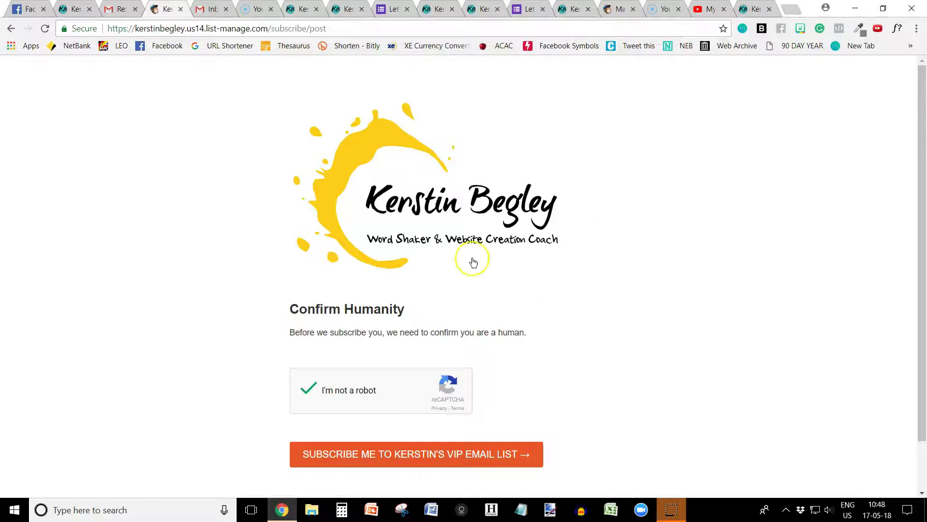
click(406, 458)
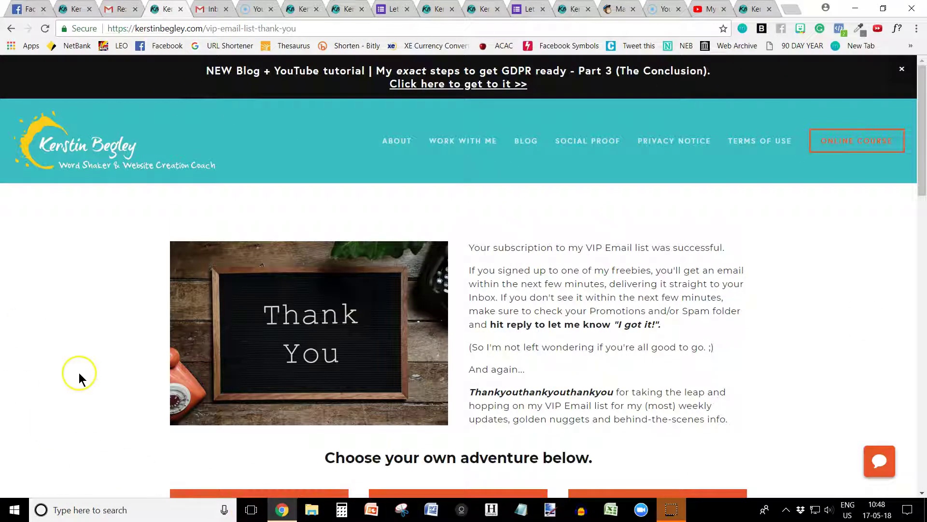
scroll(81, 374, down, 2)
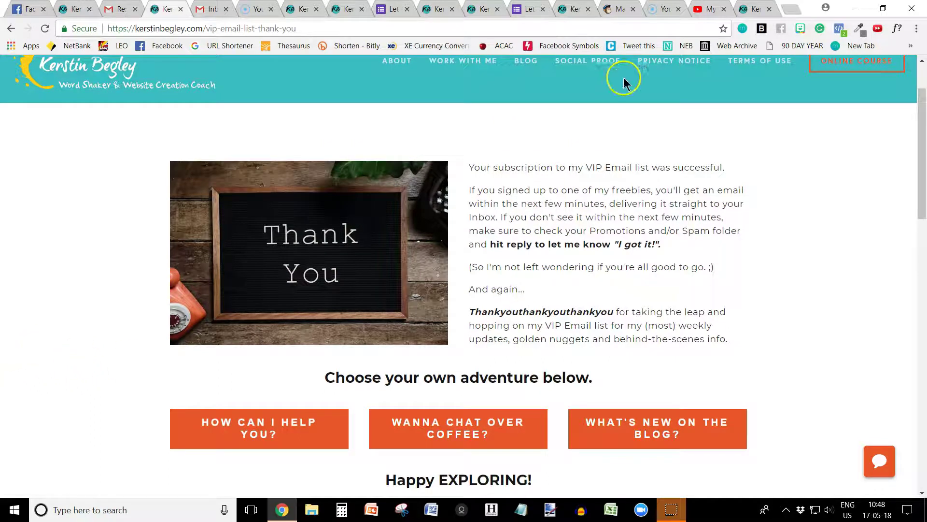
Open the list's Form builder to the Confirmation thank you page
click(617, 12)
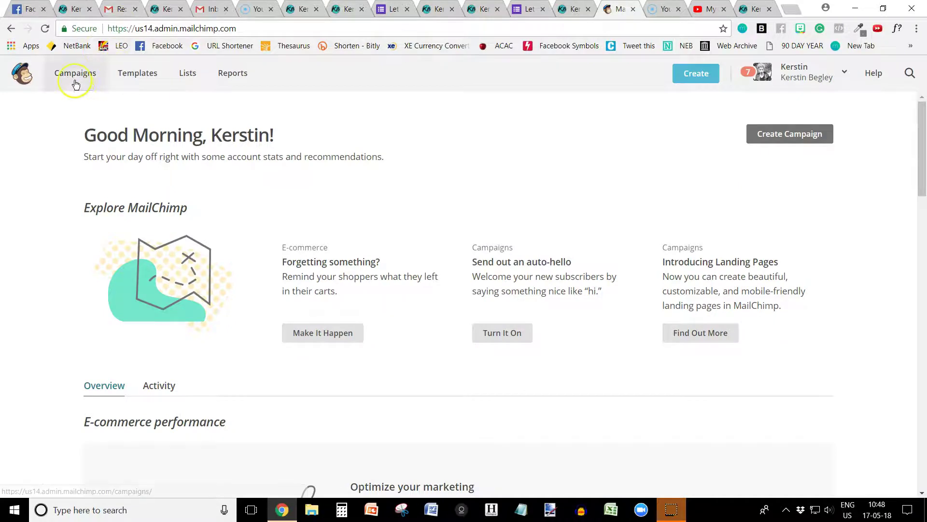
click(189, 77)
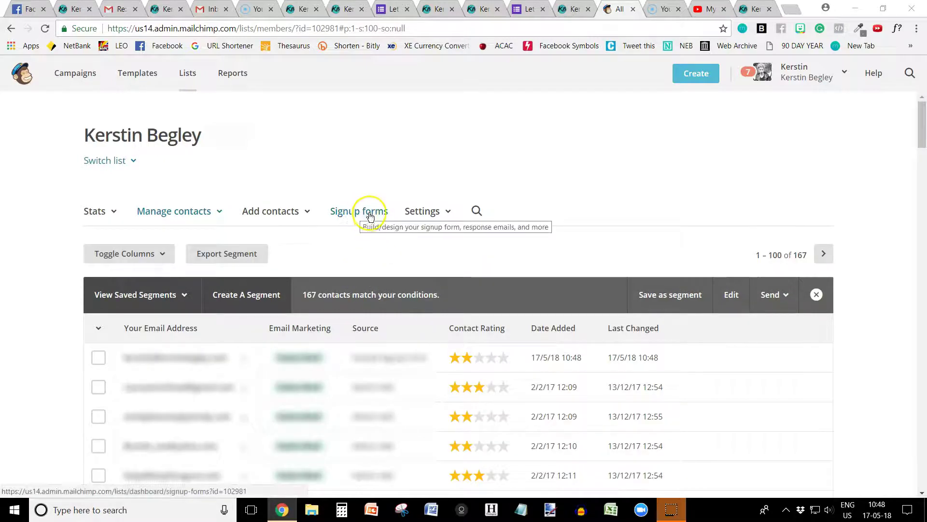
click(370, 215)
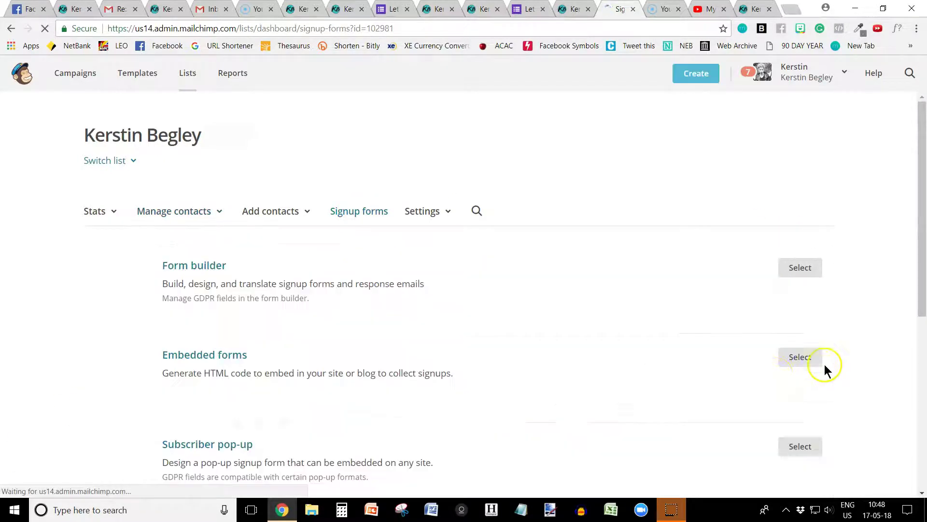
click(803, 268)
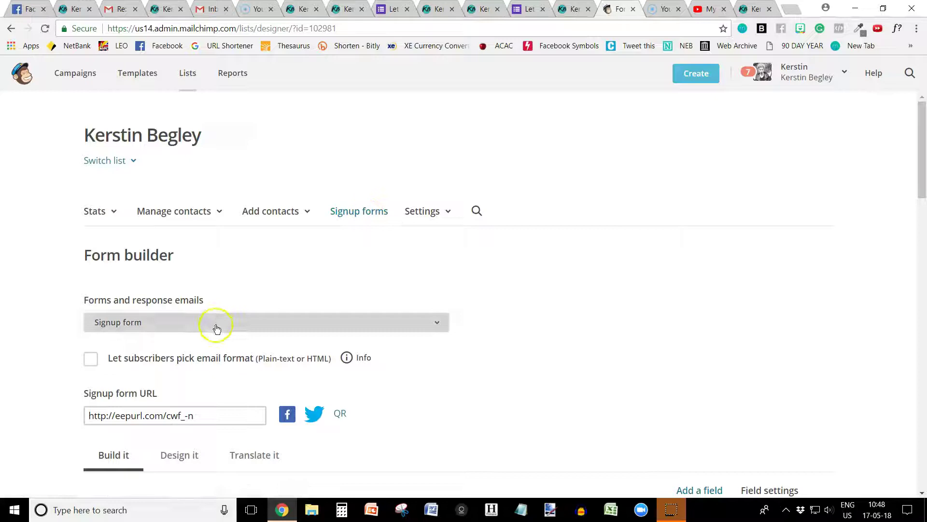
scroll(218, 324, down, 1)
click(202, 285)
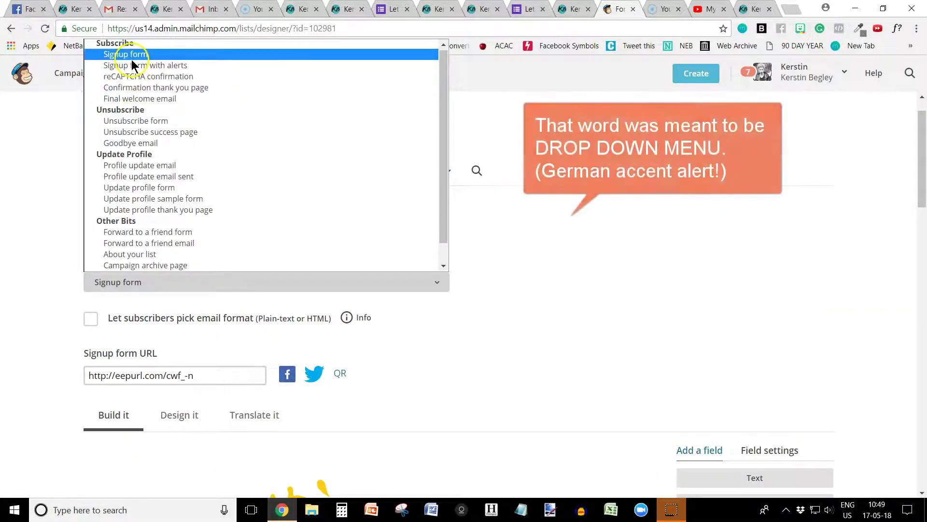
click(153, 88)
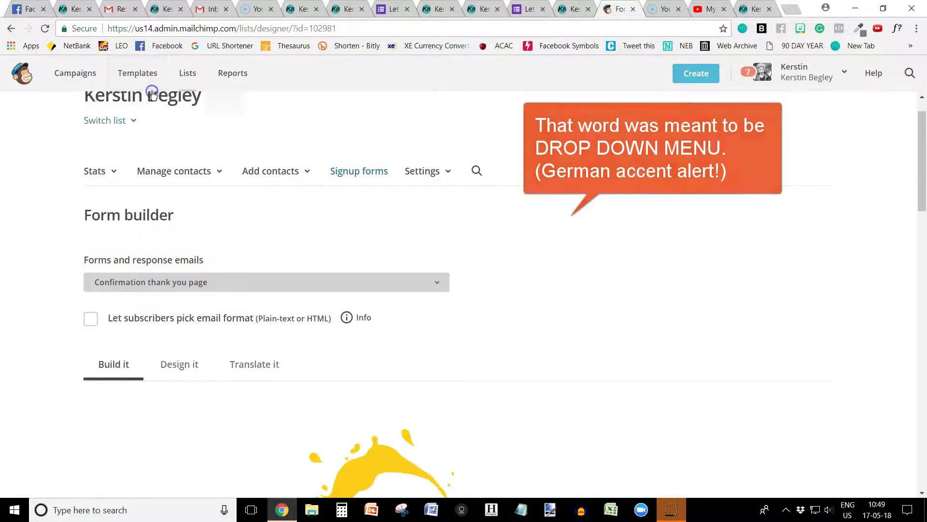
scroll(480, 360, down, 6)
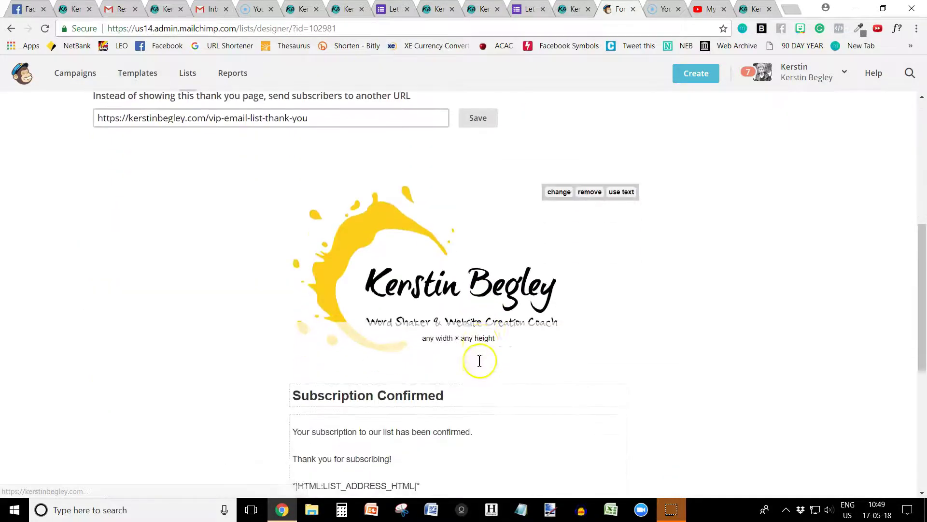
scroll(414, 394, down, 1)
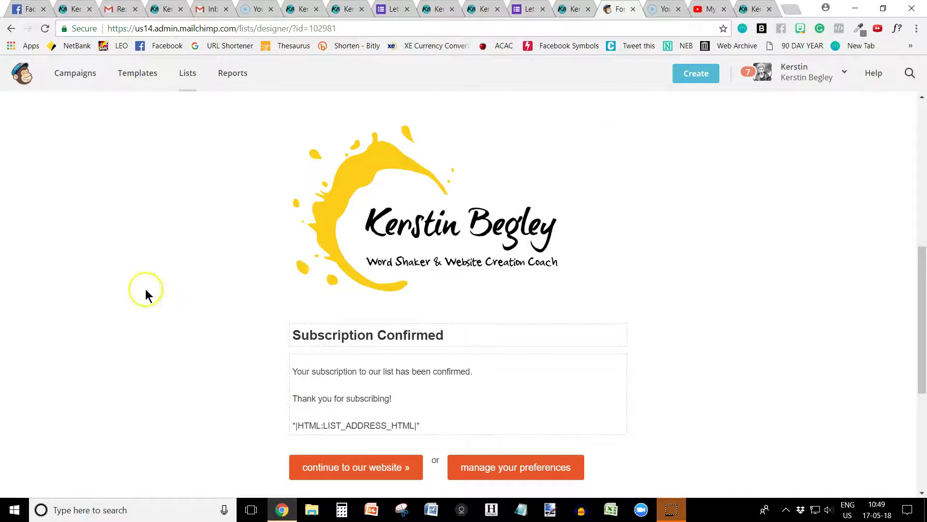
scroll(667, 356, down, 1)
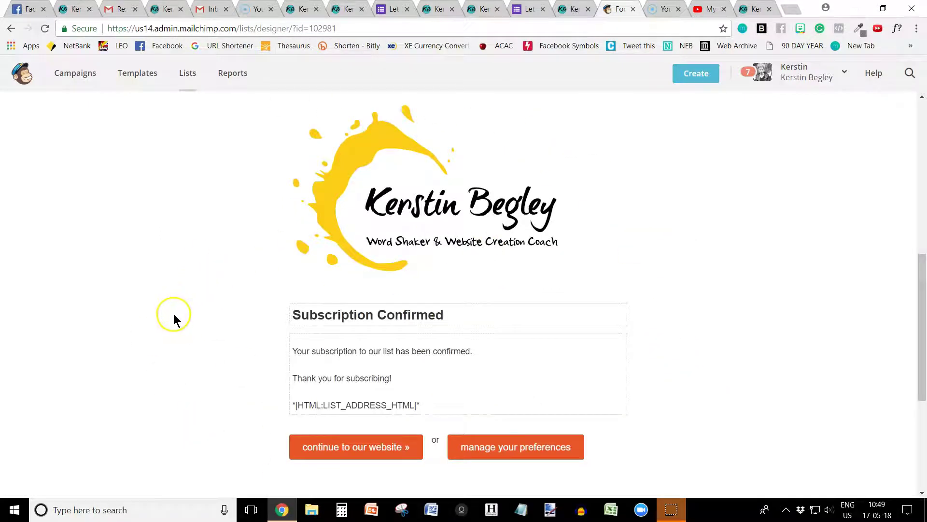
scroll(166, 321, up, 4)
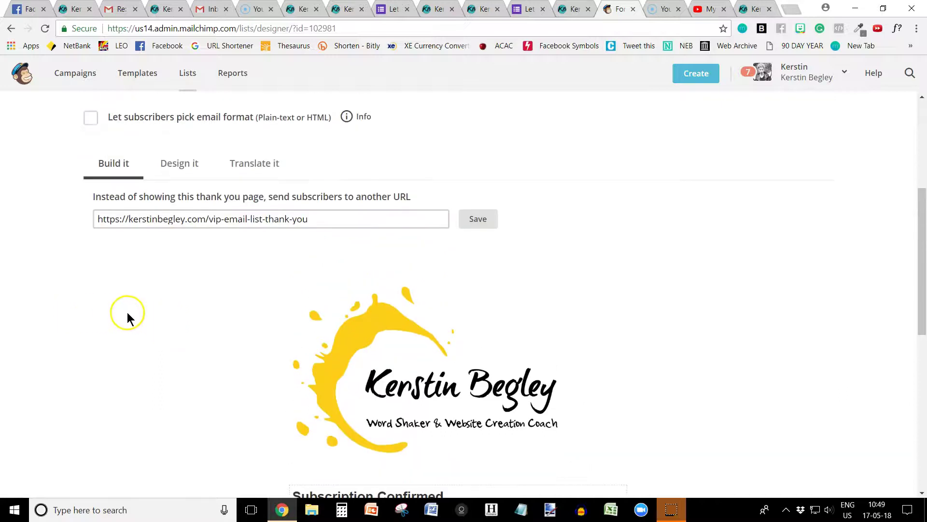
scroll(128, 312, up, 2)
click(329, 298)
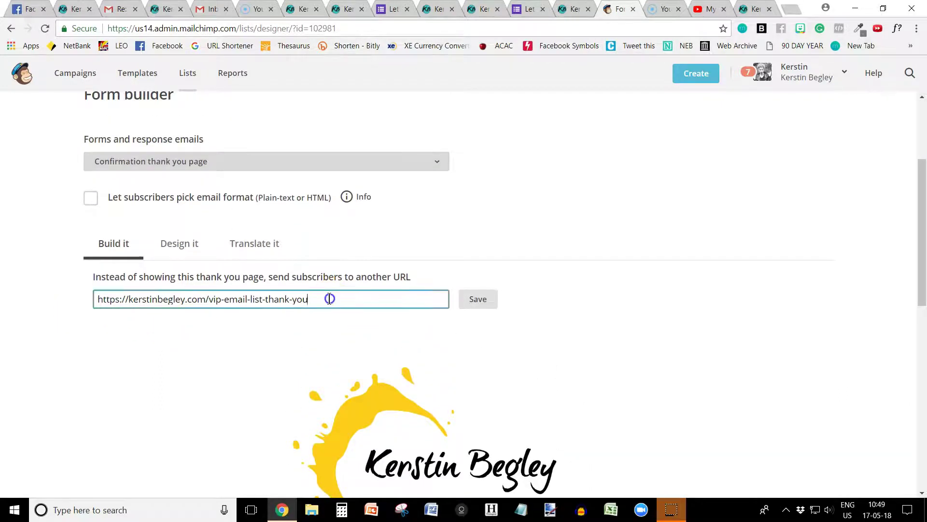
drag(329, 299, 109, 299)
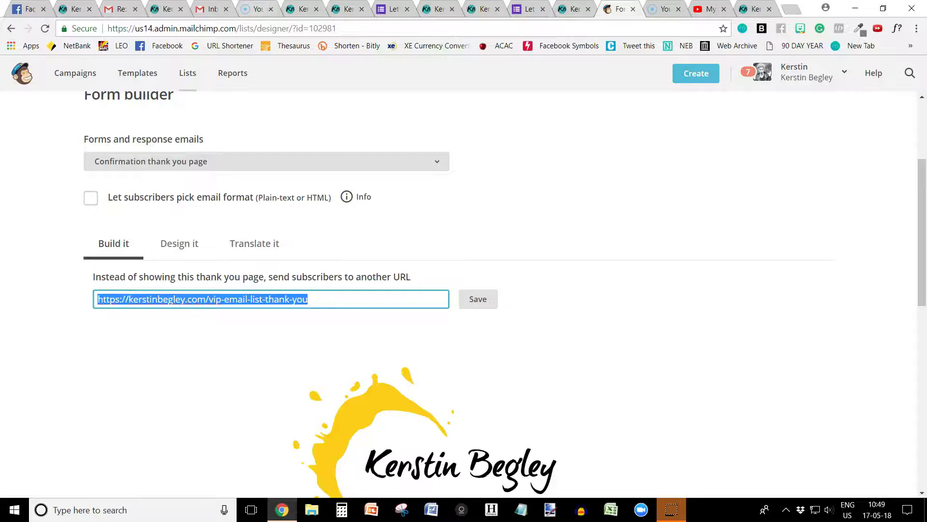
click(173, 12)
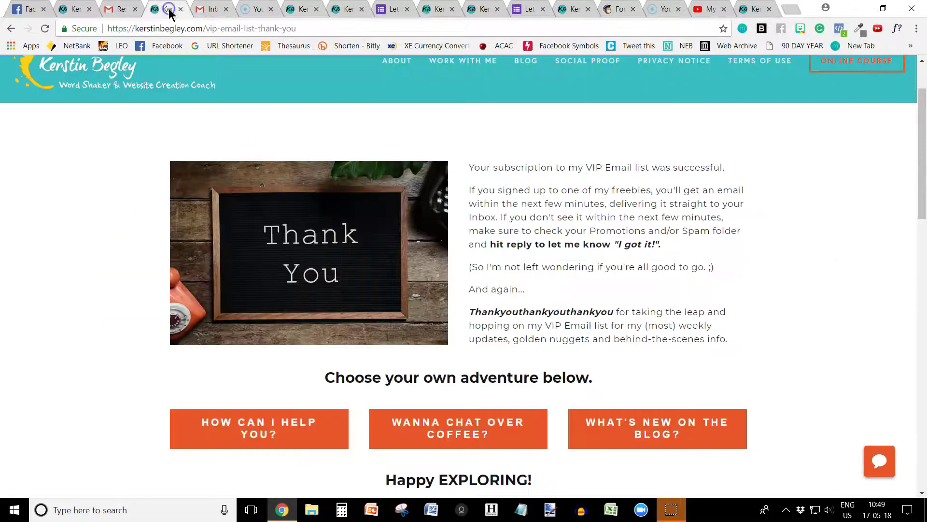
click(206, 24)
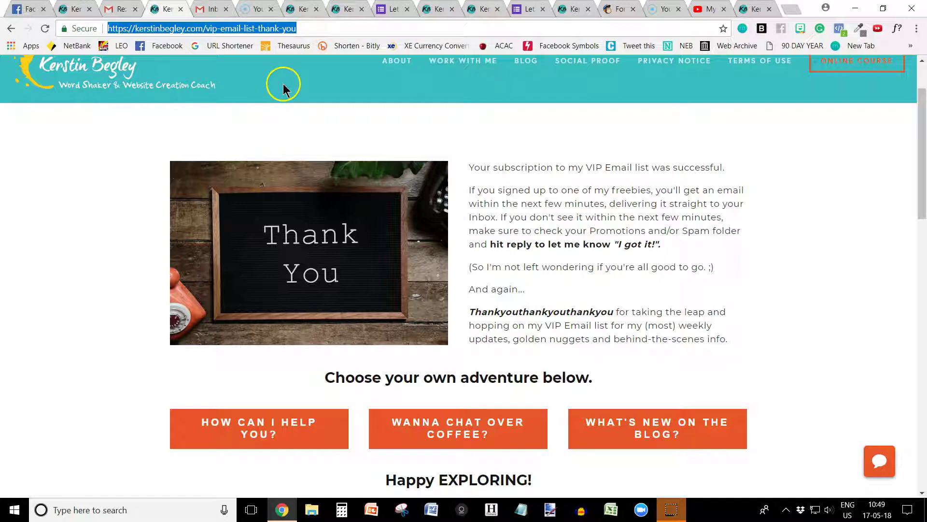
click(617, 10)
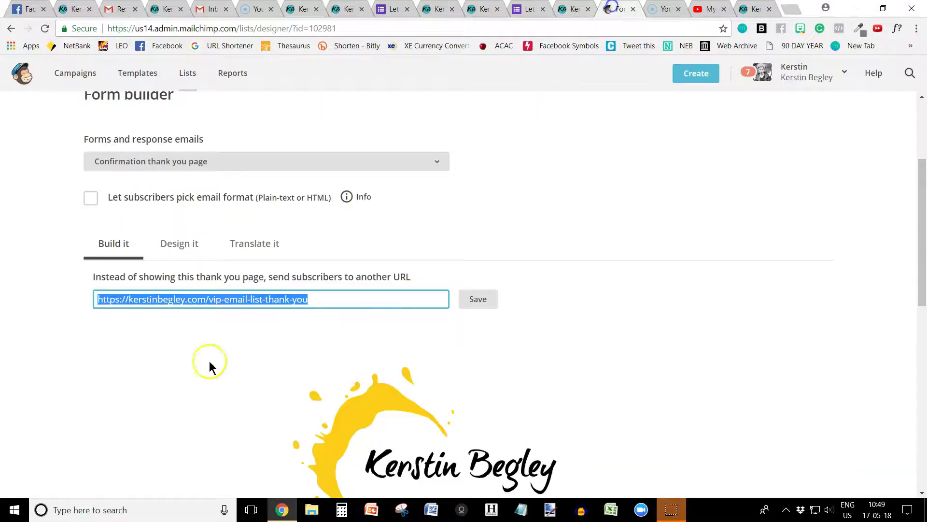
click(348, 304)
key(ctrl+a)
click(344, 304)
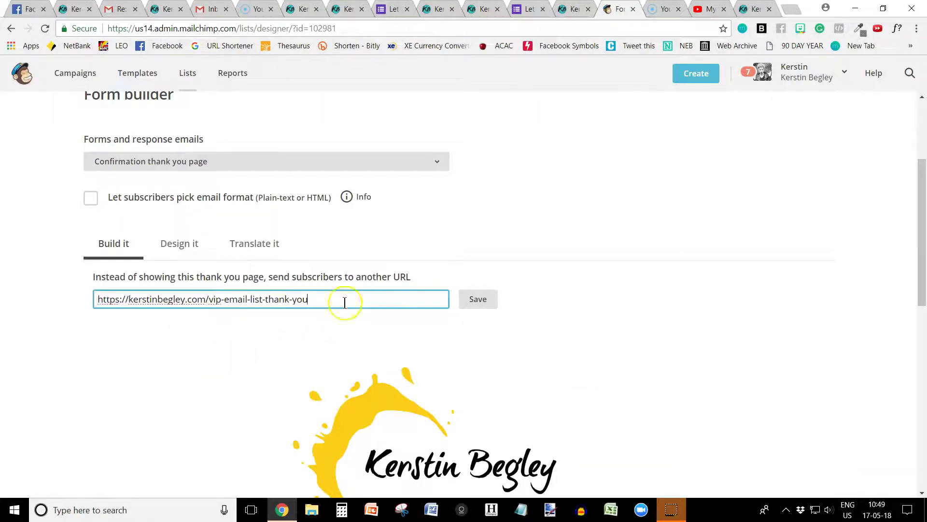
click(471, 304)
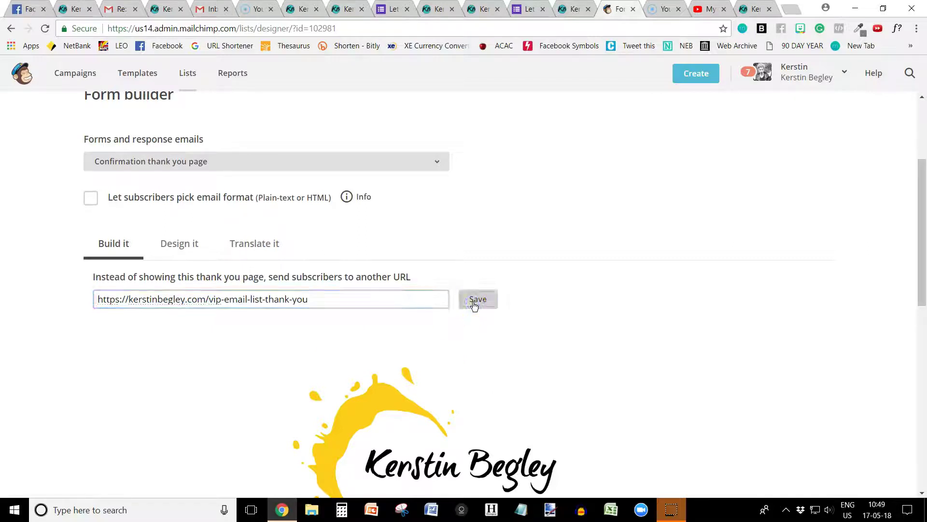